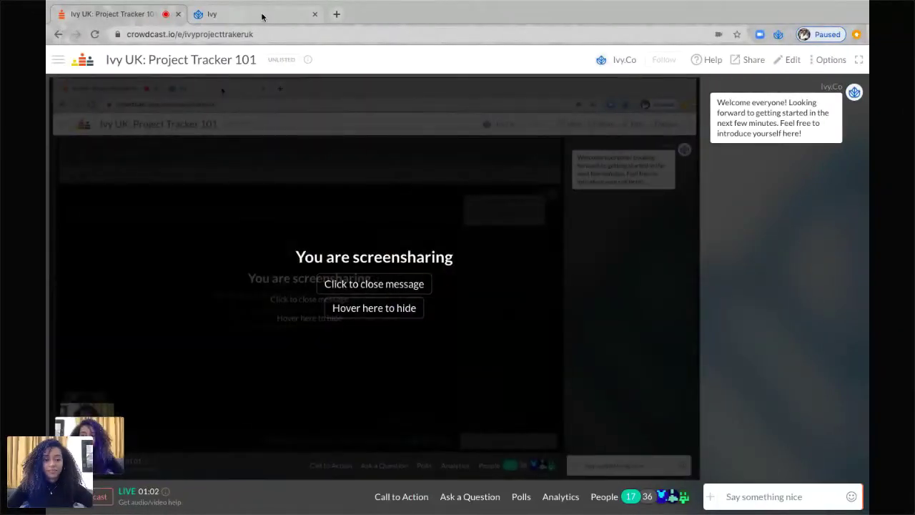
Open the Swiss Ski Lodge project from the Projects list in Ivy.
click(262, 17)
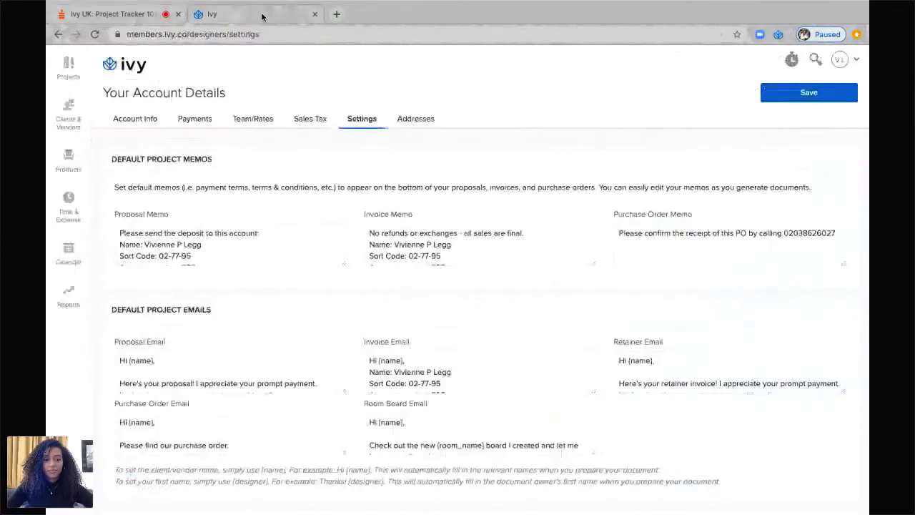
click(74, 78)
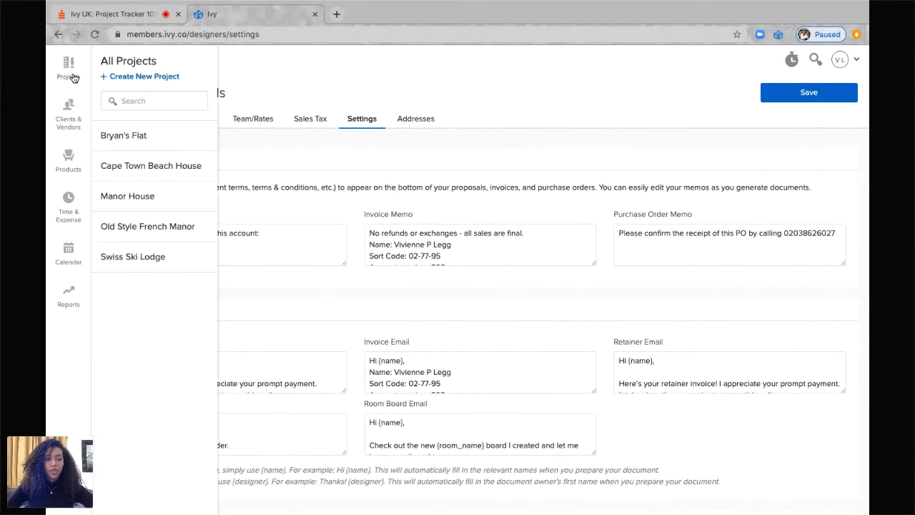
click(131, 255)
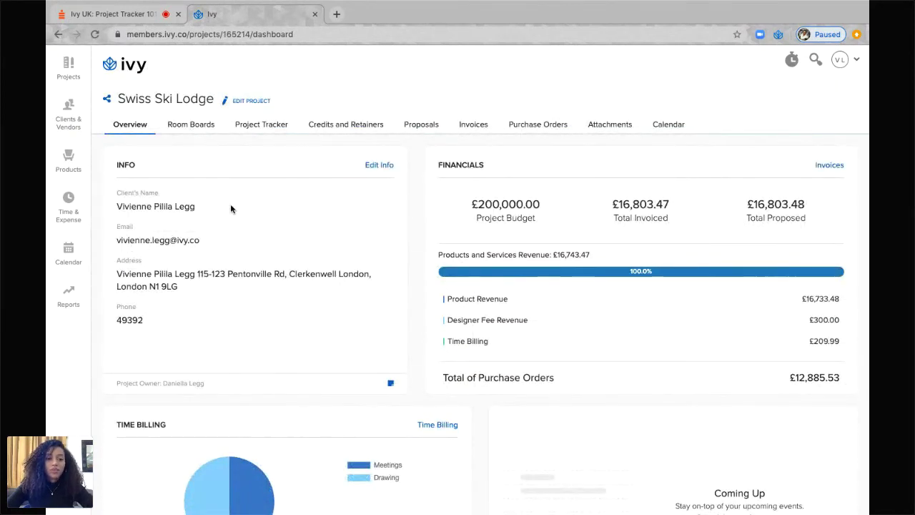
Open the Swiss Ski Lodge Project Tracker table of items.
click(259, 131)
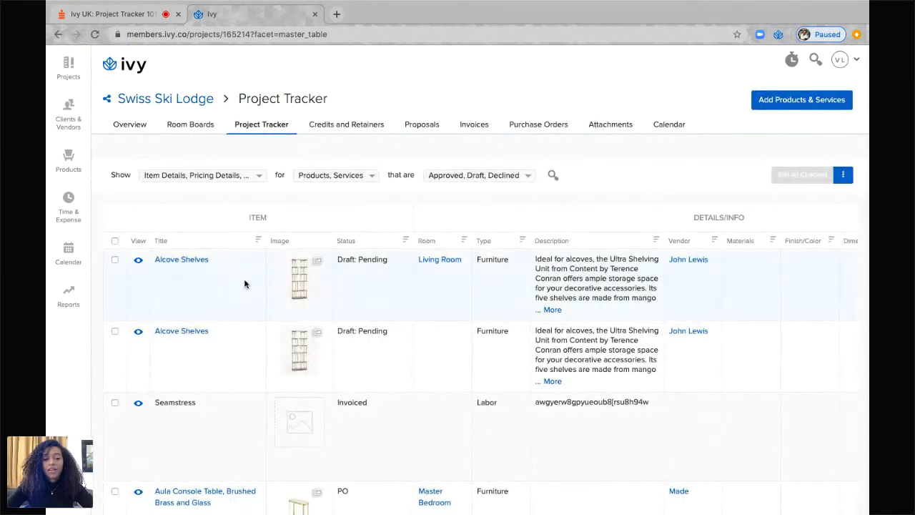
scroll(243, 284, down, 1)
scroll(244, 284, up, 1)
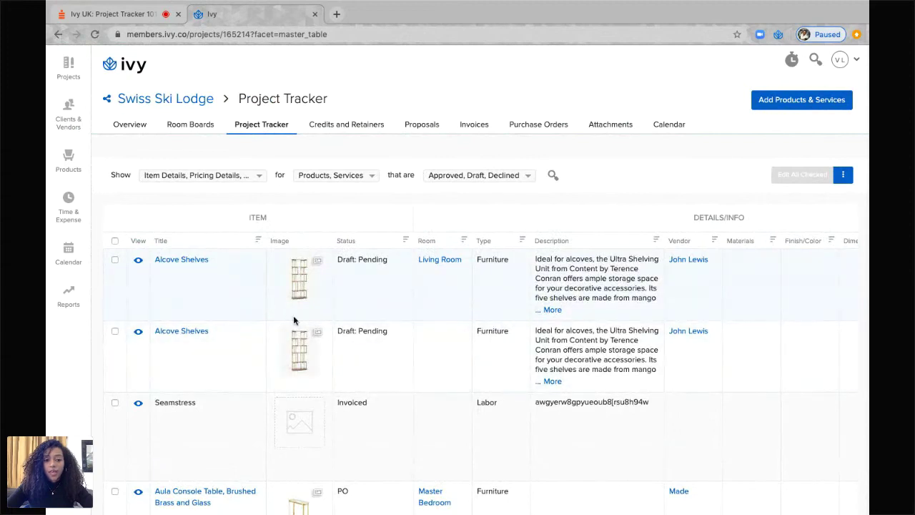
Scroll the tracker across its Details, Pricing and Accounting columns.
scroll(293, 316, right, 3)
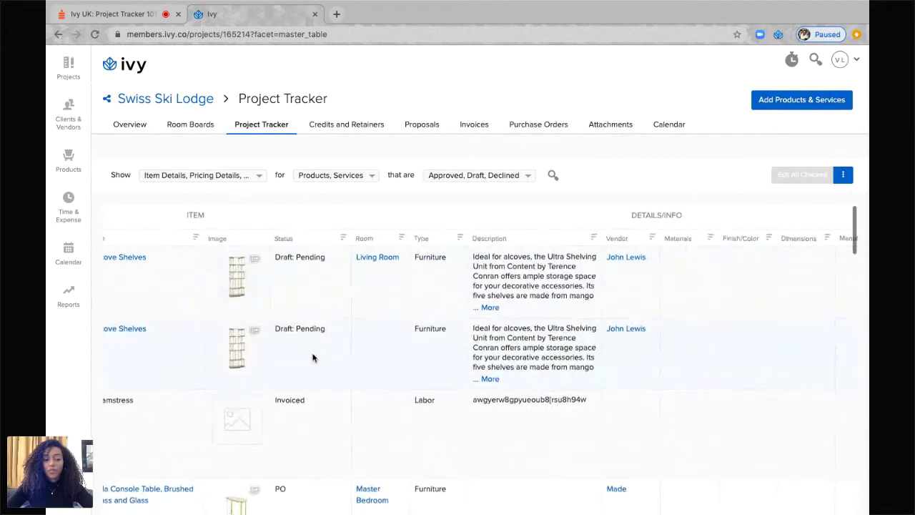
scroll(320, 371, right, 3)
scroll(320, 371, right, 2)
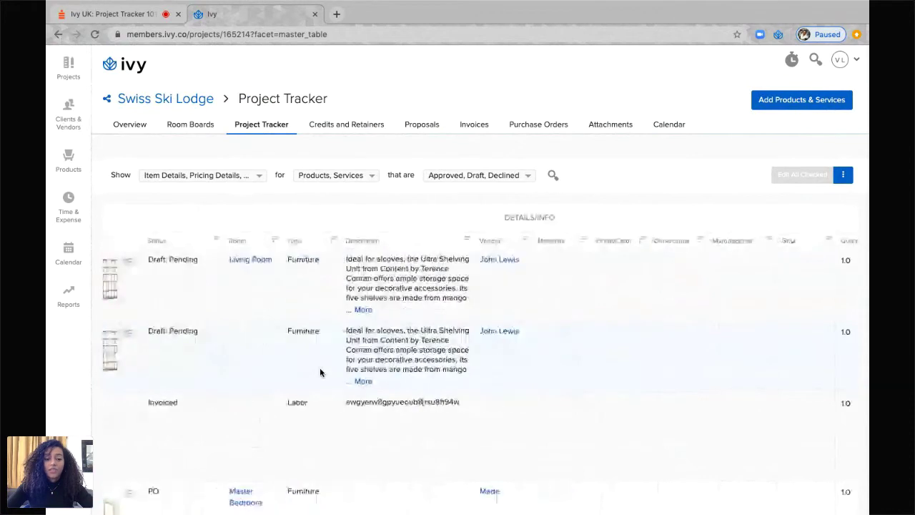
scroll(319, 371, right, 5)
scroll(320, 371, right, 1)
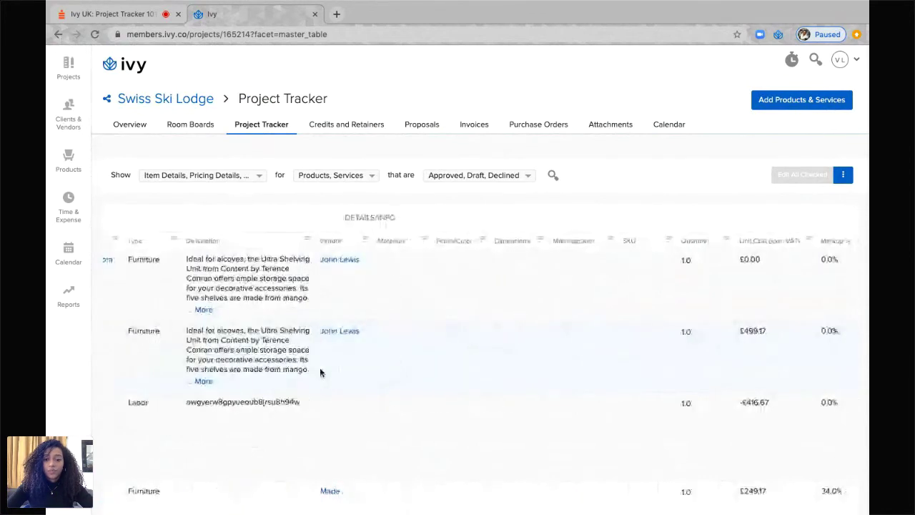
scroll(320, 371, right, 2)
scroll(320, 372, right, 10)
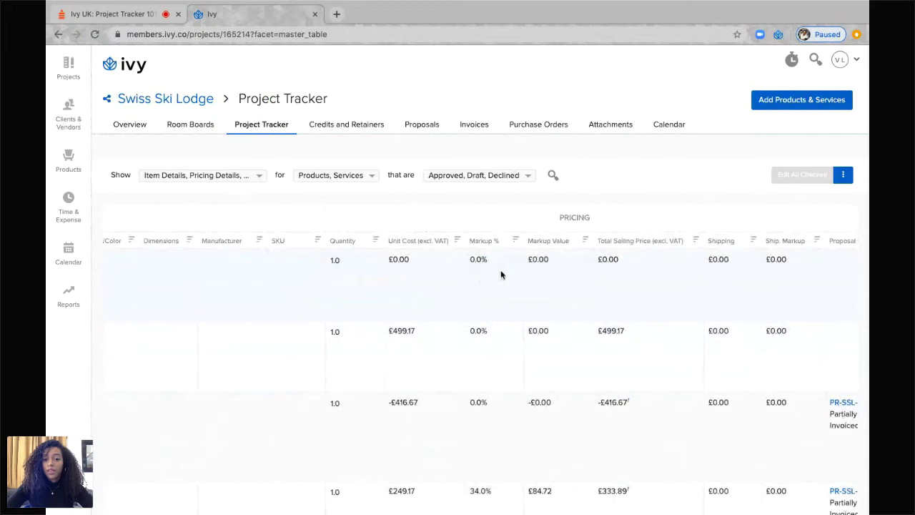
scroll(500, 274, right, 2)
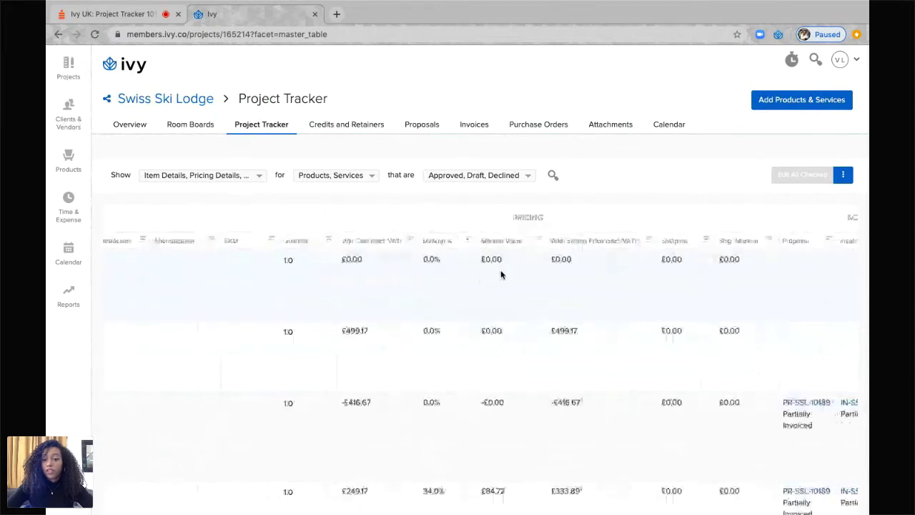
scroll(501, 274, right, 3)
scroll(500, 275, right, 7)
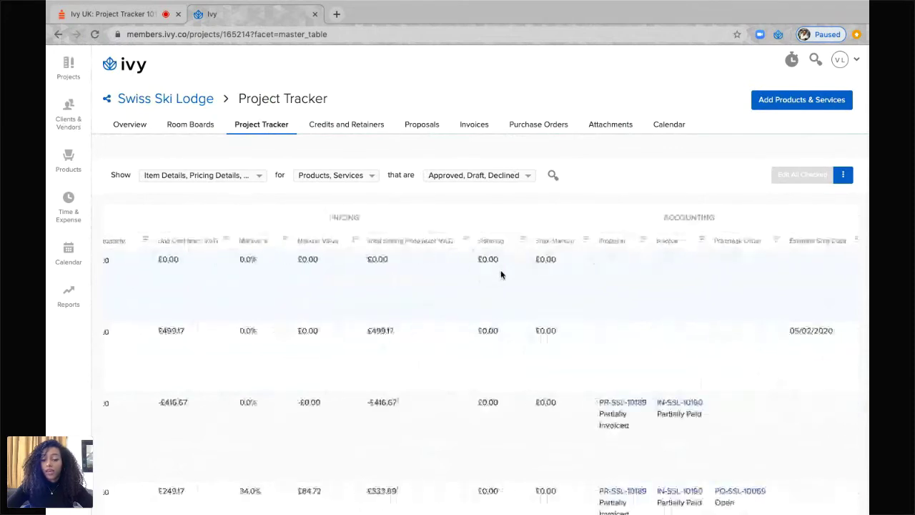
scroll(501, 274, right, 2)
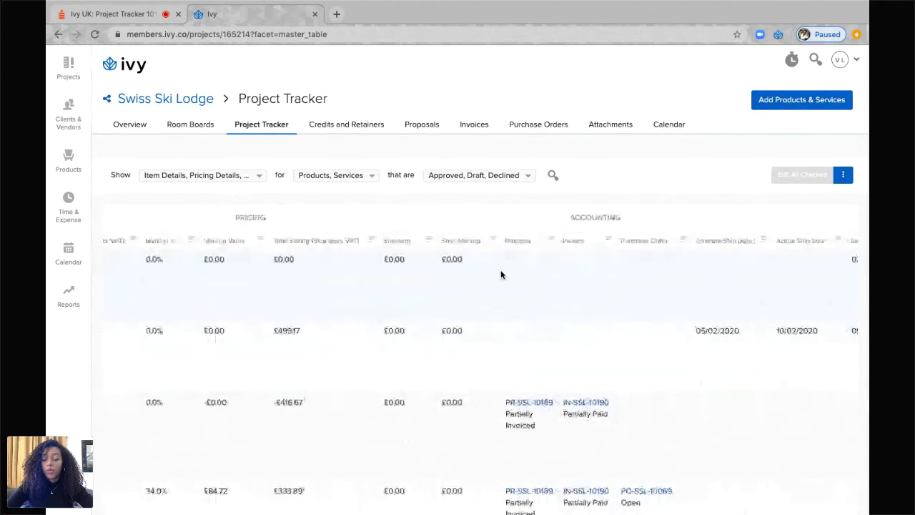
scroll(501, 274, right, 1)
scroll(500, 275, down, 2)
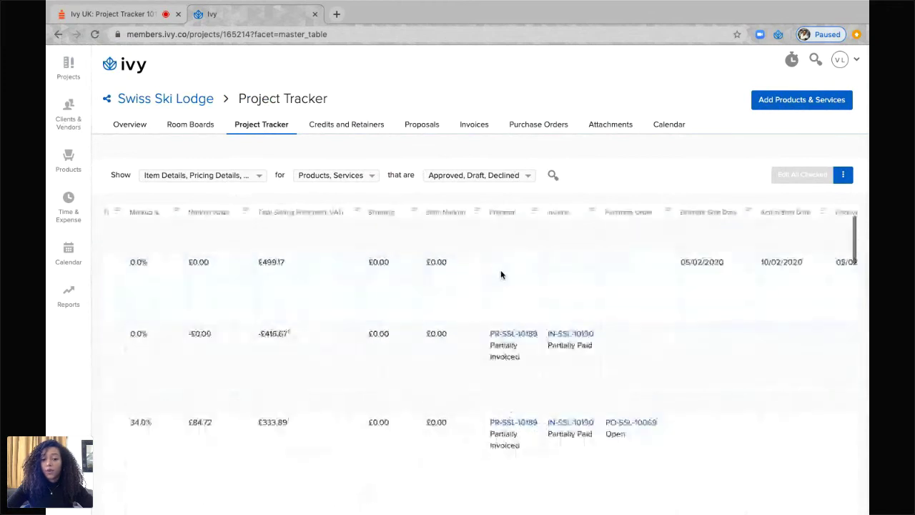
scroll(500, 274, up, 2)
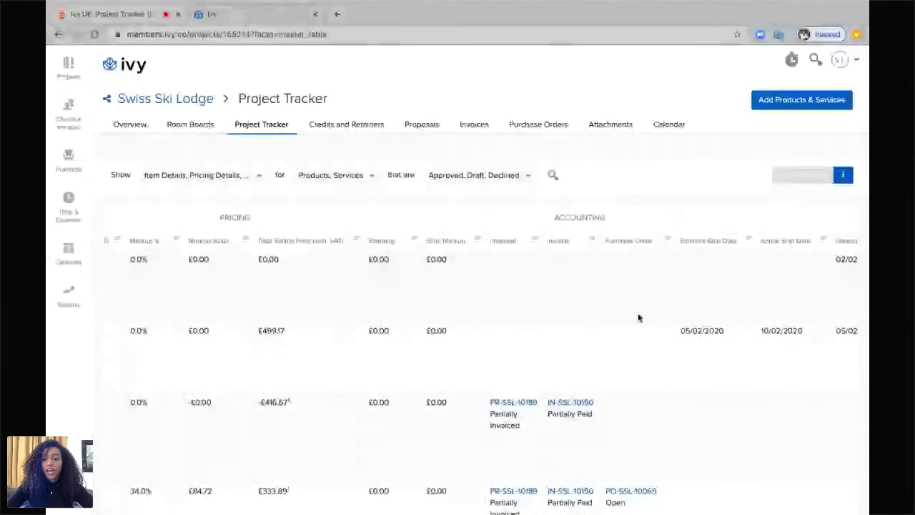
scroll(640, 324, right, 2)
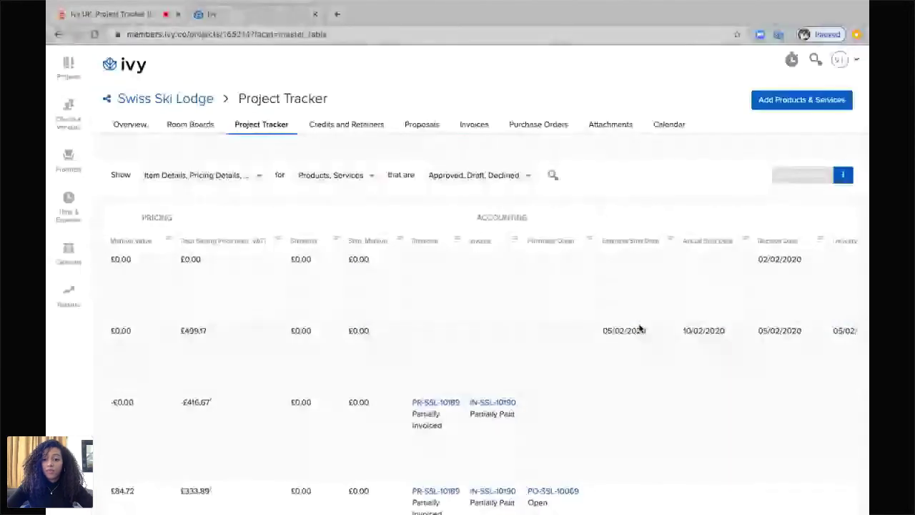
scroll(640, 329, right, 6)
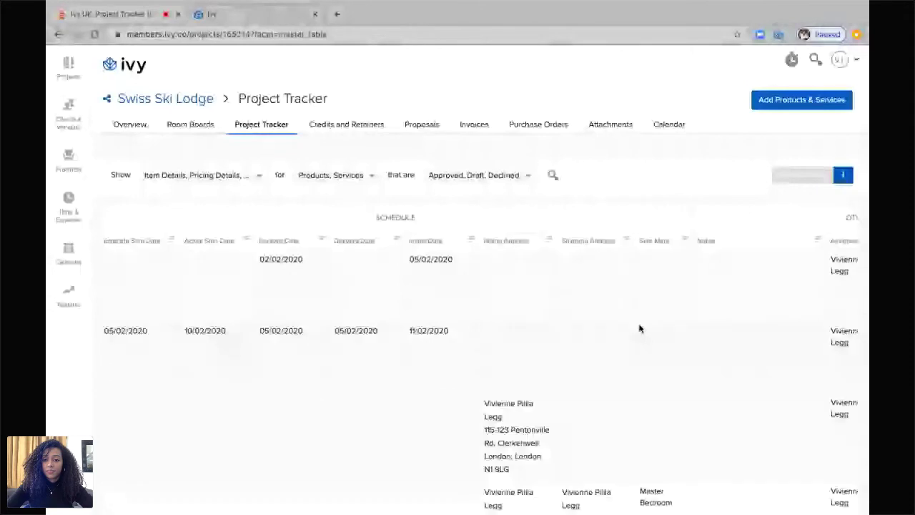
scroll(640, 329, right, 1)
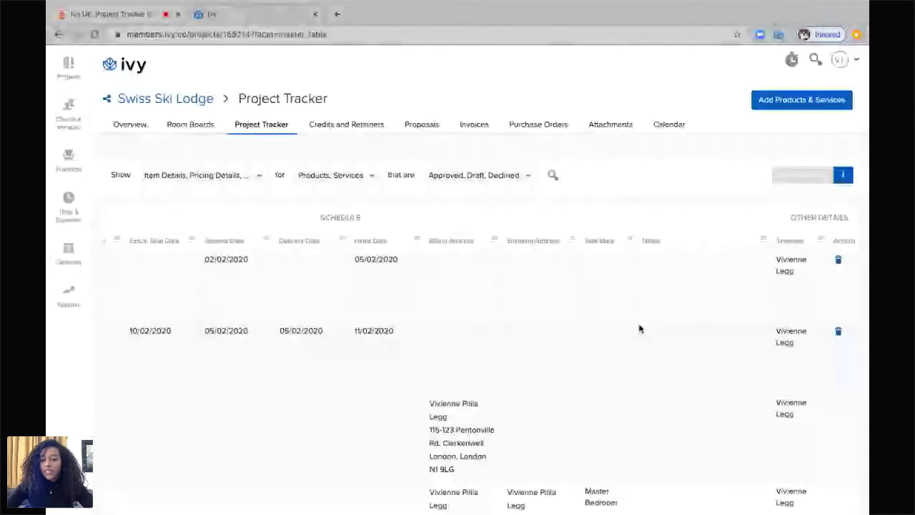
scroll(640, 329, right, 3)
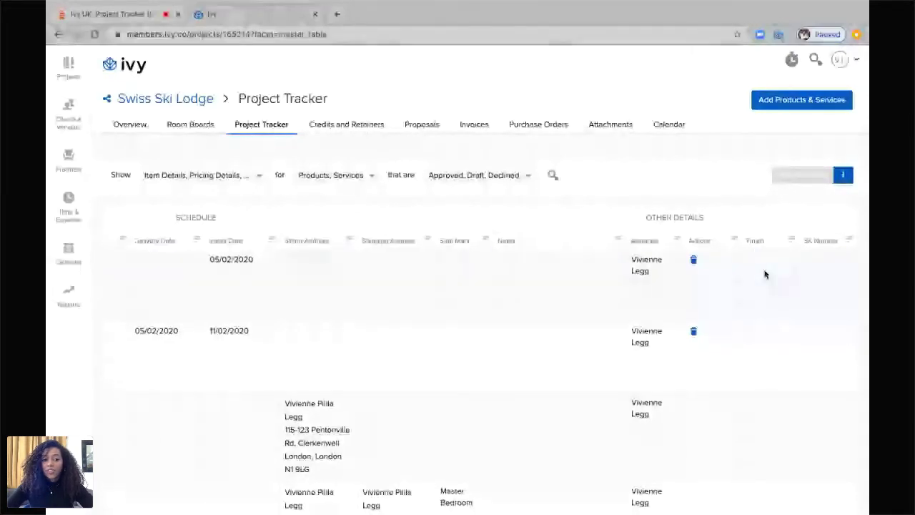
scroll(771, 270, left, 1)
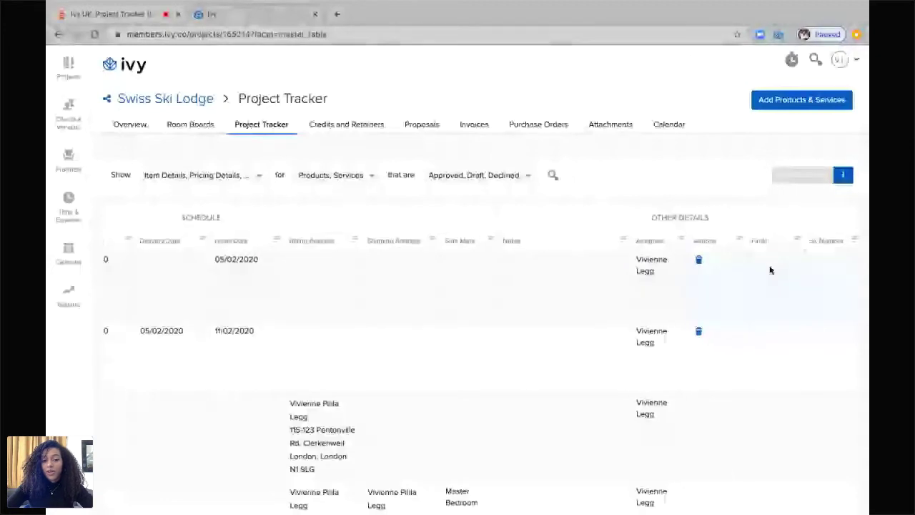
scroll(771, 270, left, 3)
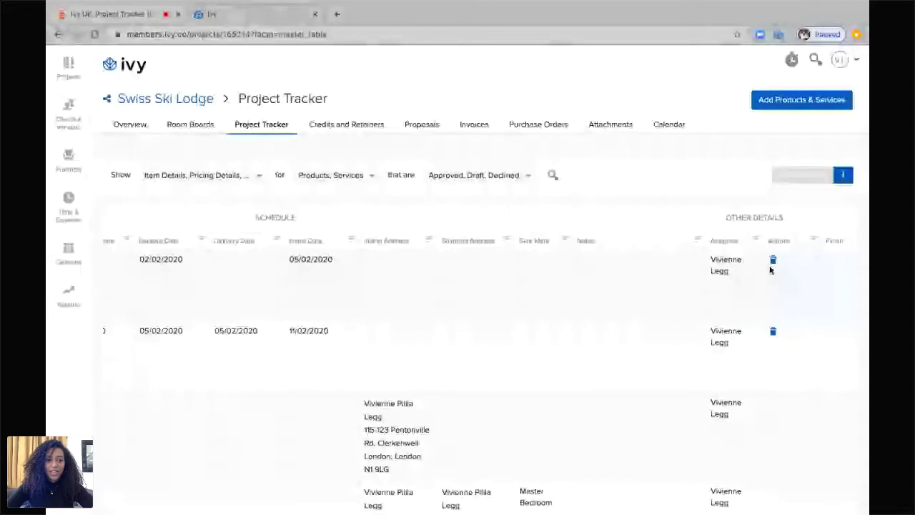
scroll(771, 270, left, 10)
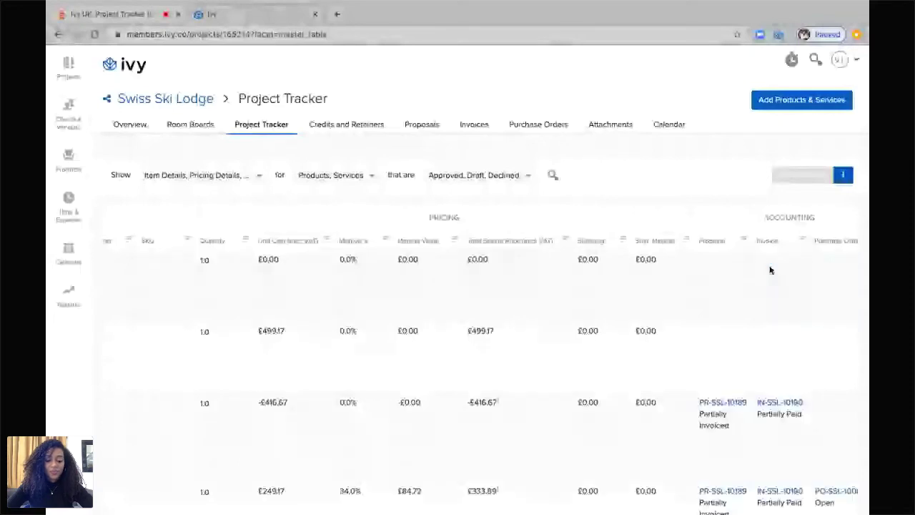
scroll(771, 269, left, 4)
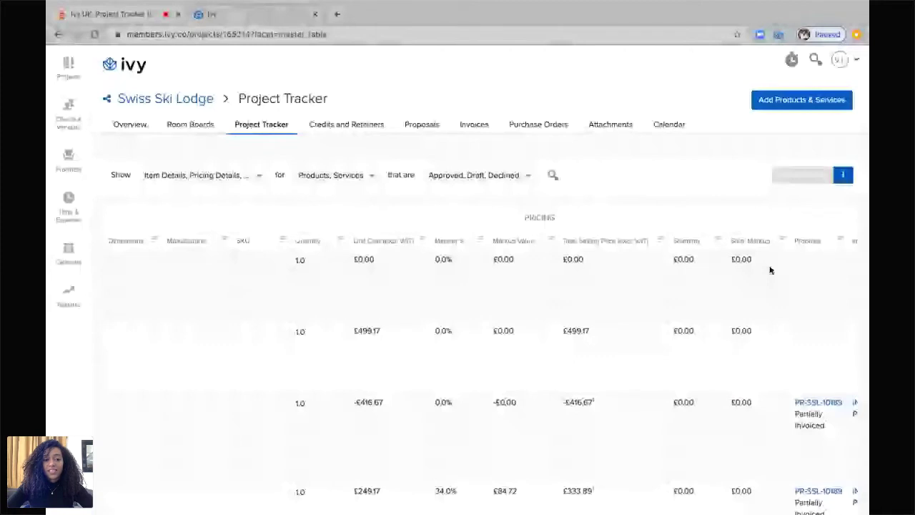
scroll(771, 269, left, 10)
scroll(771, 269, left, 5)
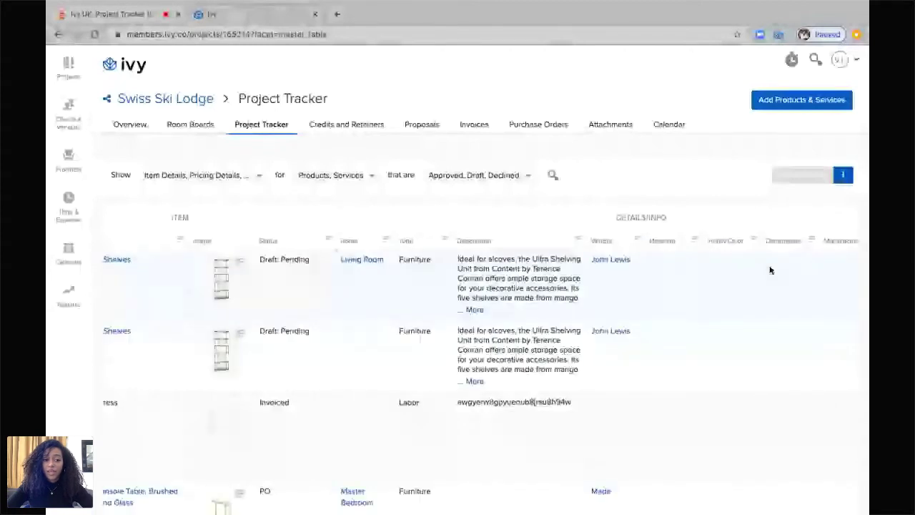
scroll(771, 270, left, 3)
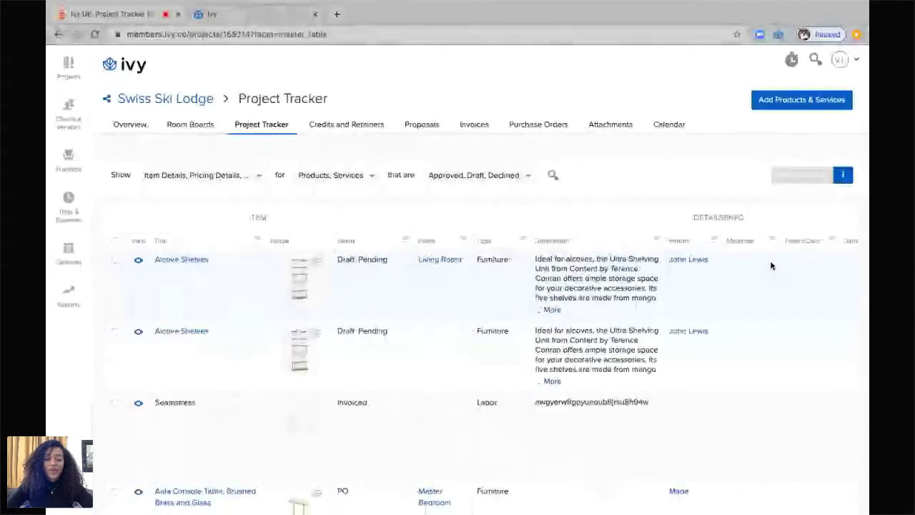
View the first Alcove Shelves item's details down to its £0.00 total.
click(139, 262)
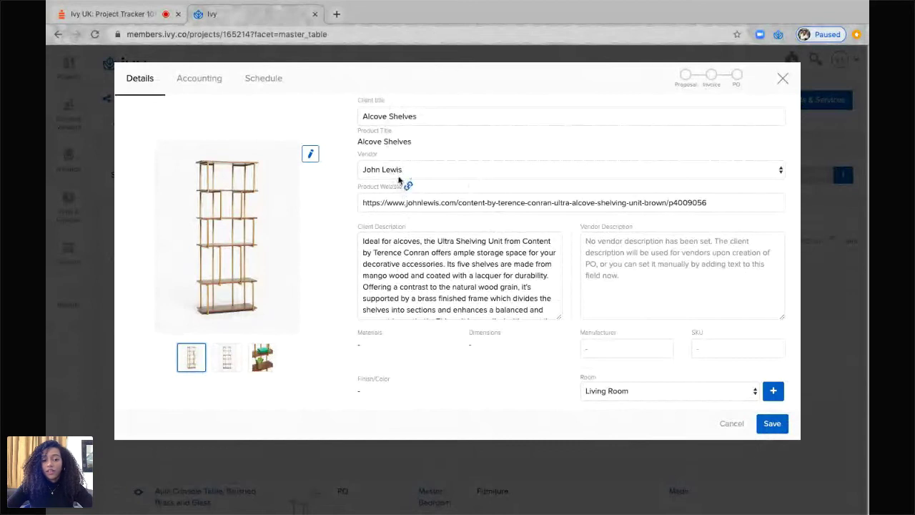
scroll(422, 226, down, 1)
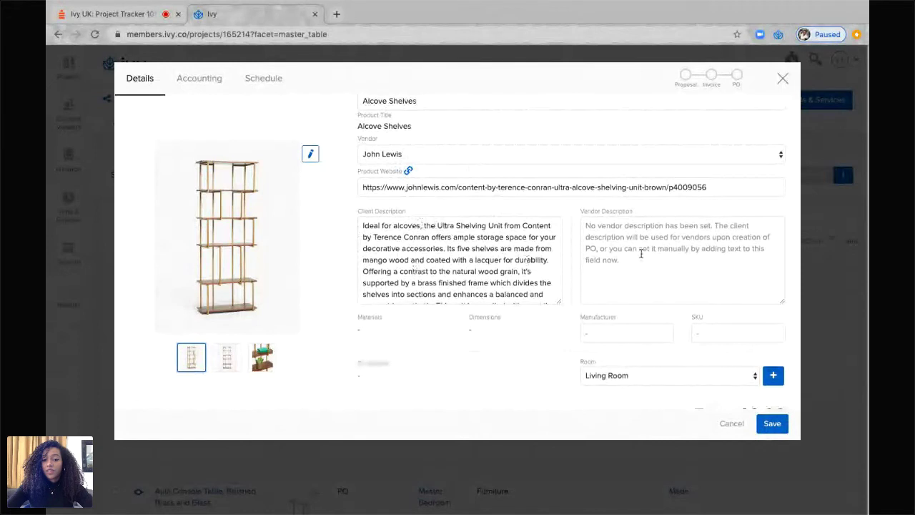
scroll(640, 254, down, 1)
scroll(641, 256, down, 3)
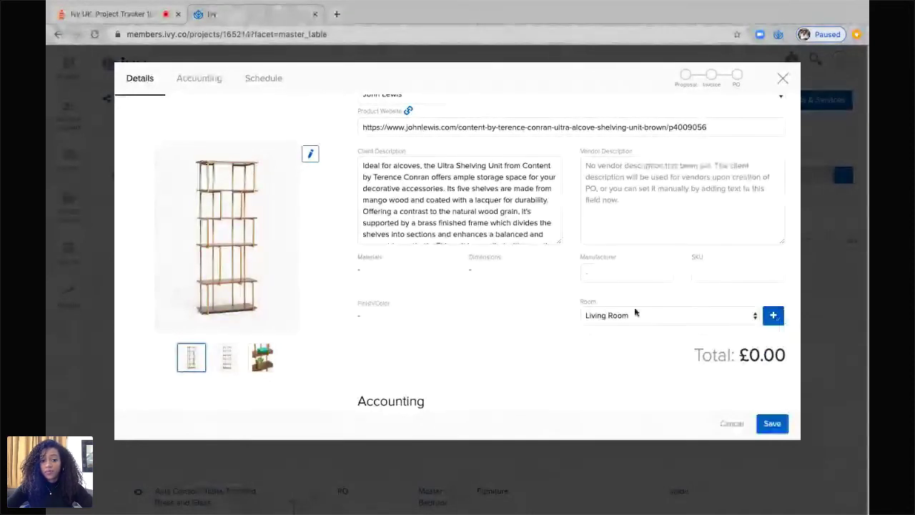
Show the Alcove Shelves item's accounting info, then its Schedule dates.
click(208, 78)
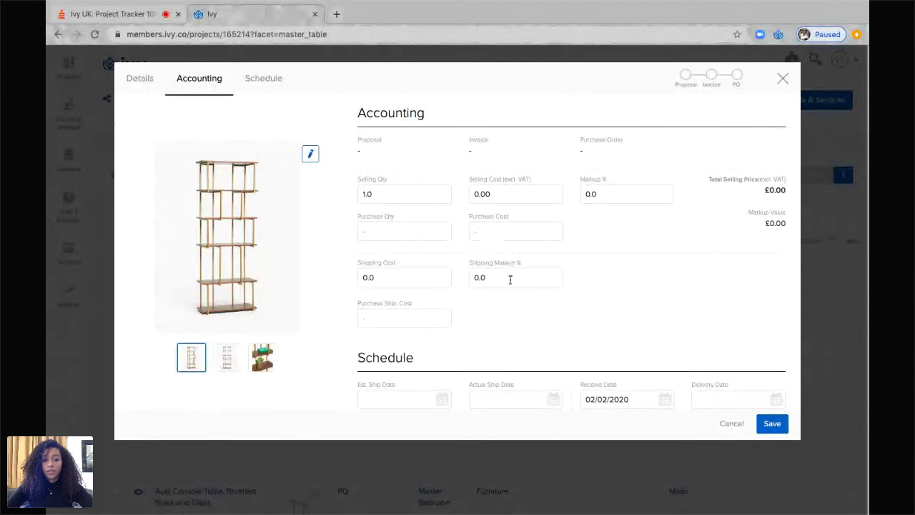
scroll(510, 279, down, 2)
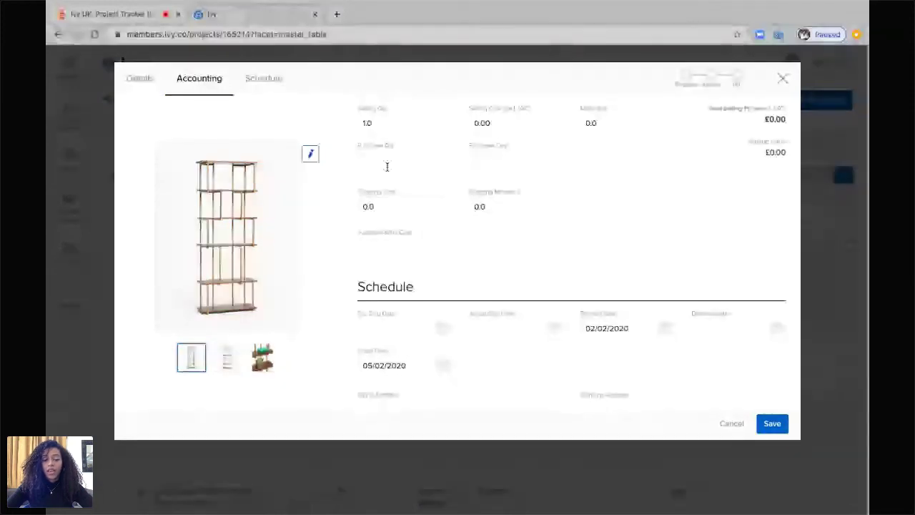
scroll(394, 204, down, 2)
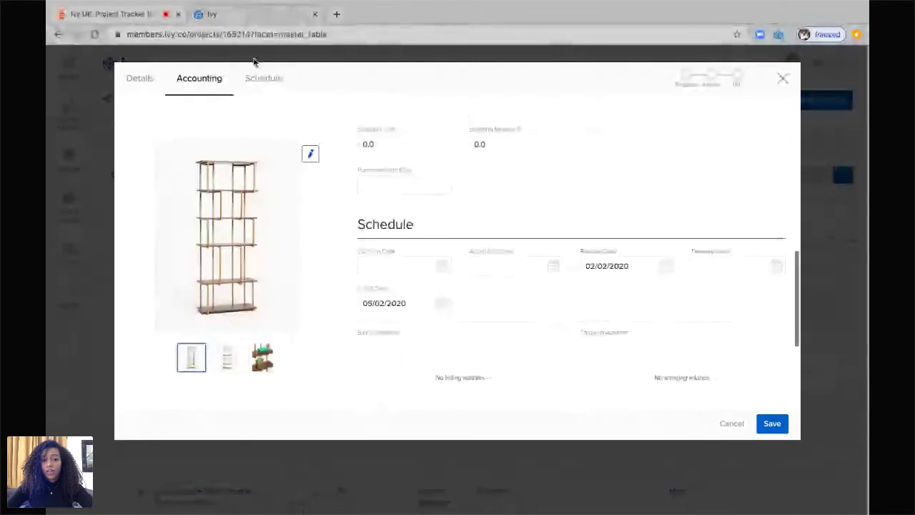
click(264, 88)
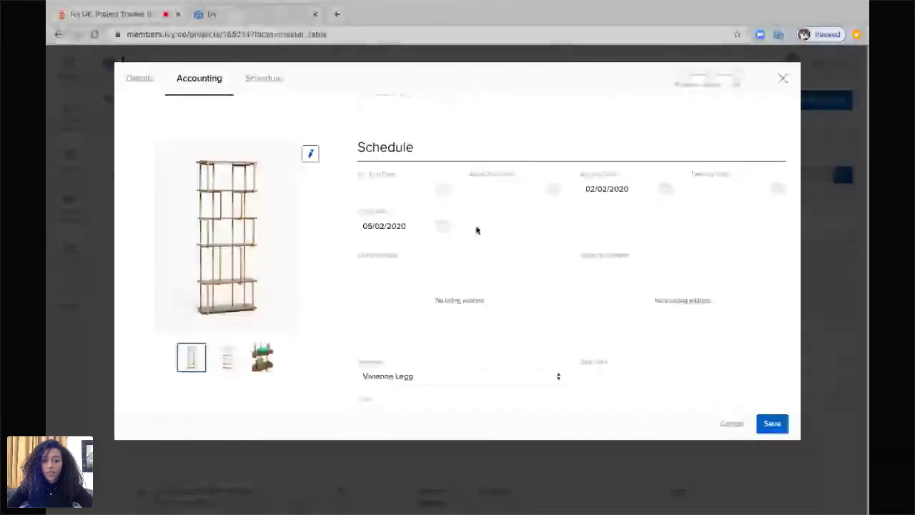
Set Alcove Shelves receive 3 Feb, delivery 4 Feb, install 9 Feb 2020, and save.
click(642, 189)
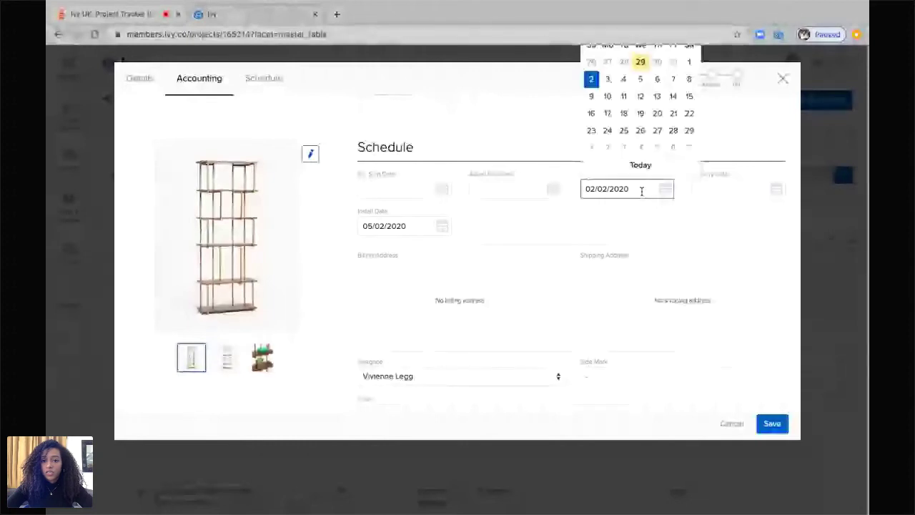
click(608, 80)
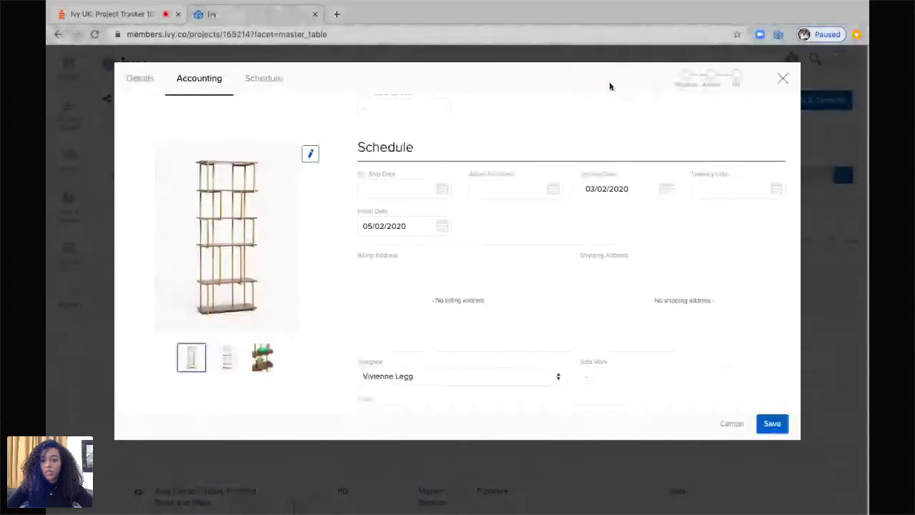
click(772, 194)
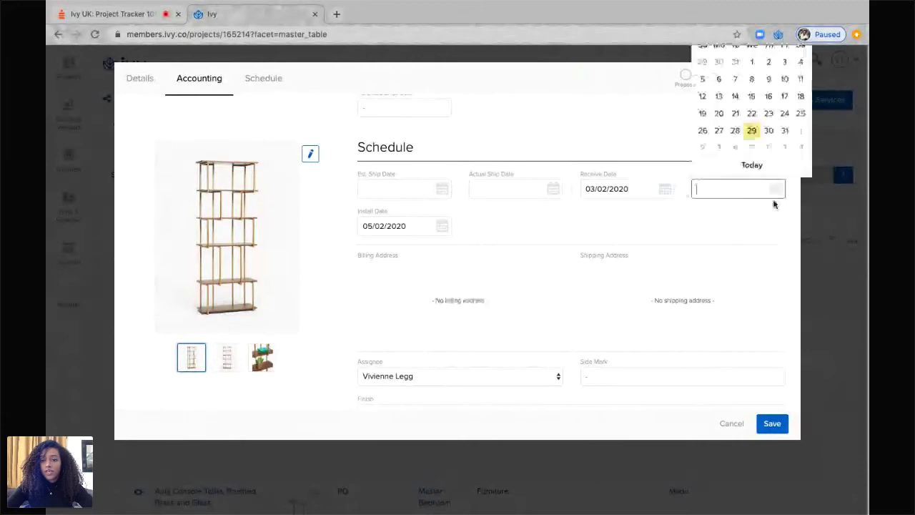
click(737, 148)
click(433, 223)
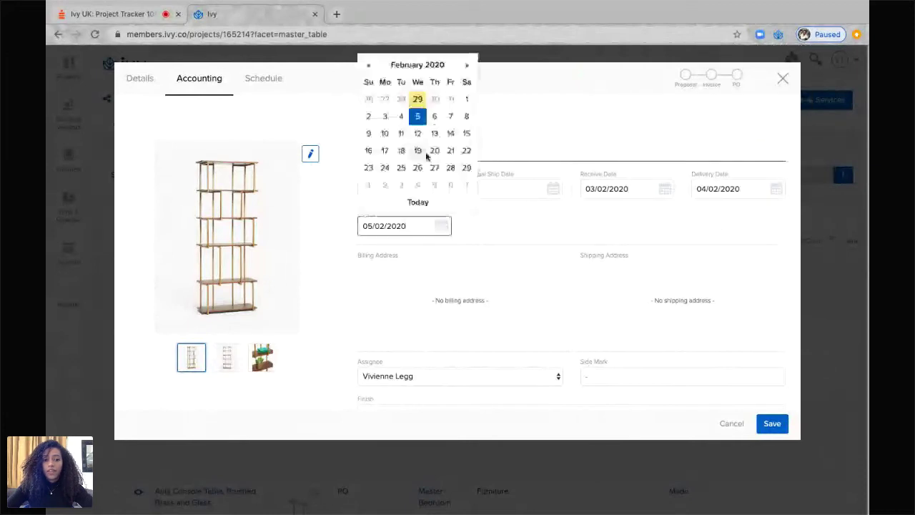
click(369, 134)
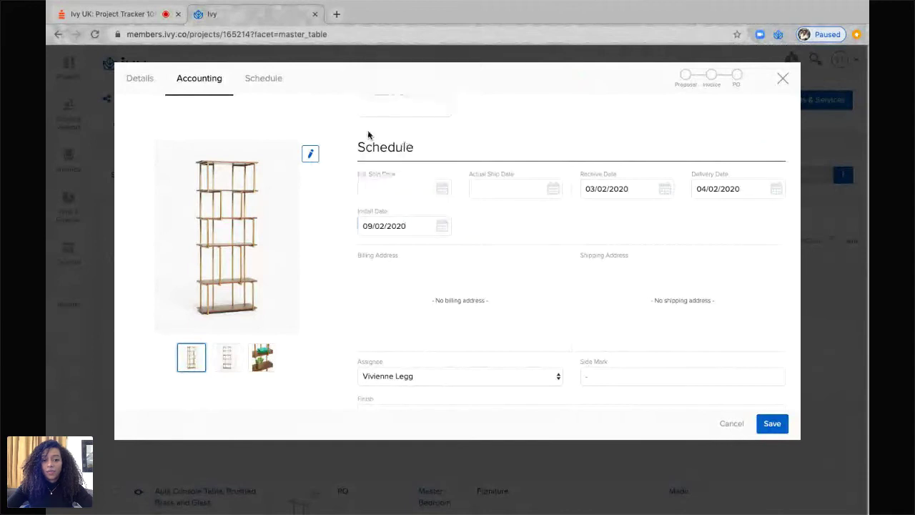
click(772, 424)
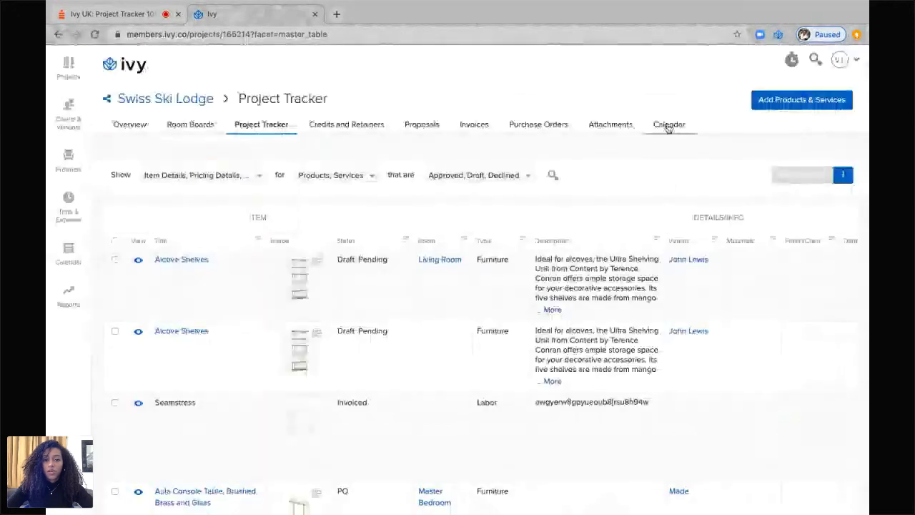
Check the February 2020 project calendar, then return to the Project Tracker.
click(669, 126)
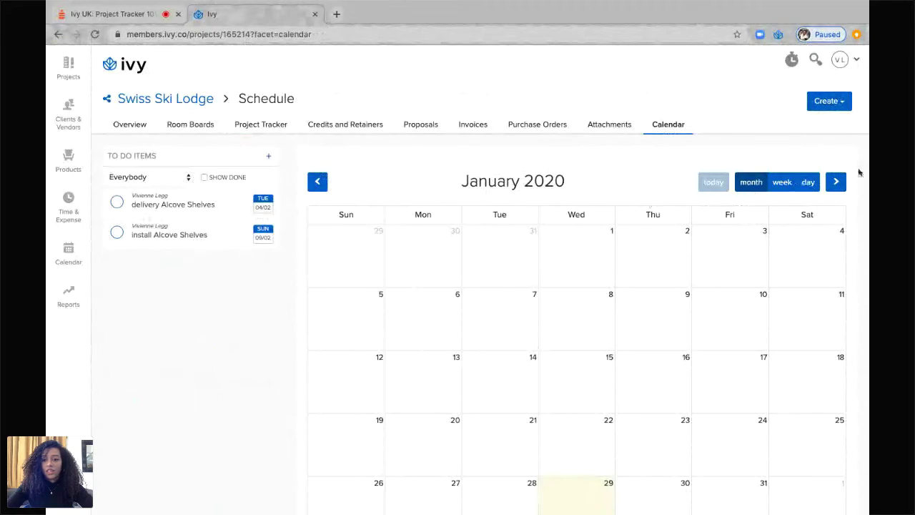
click(837, 182)
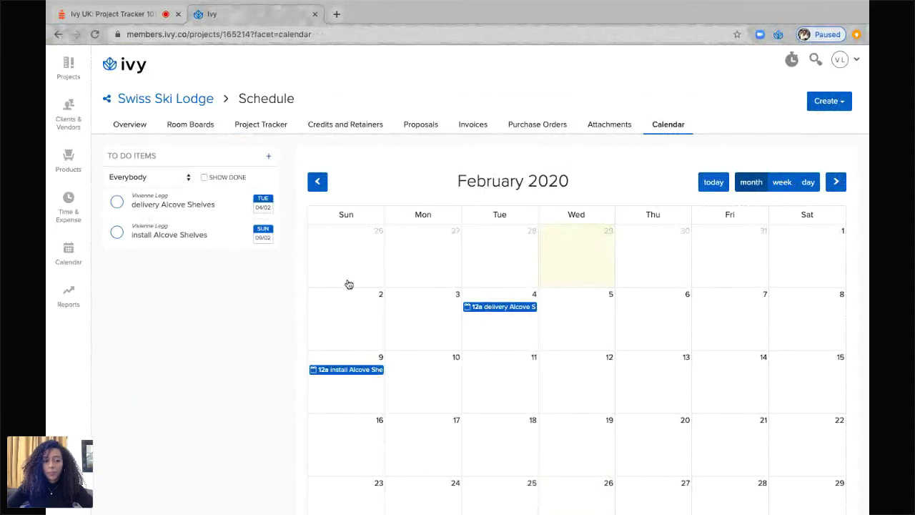
click(268, 127)
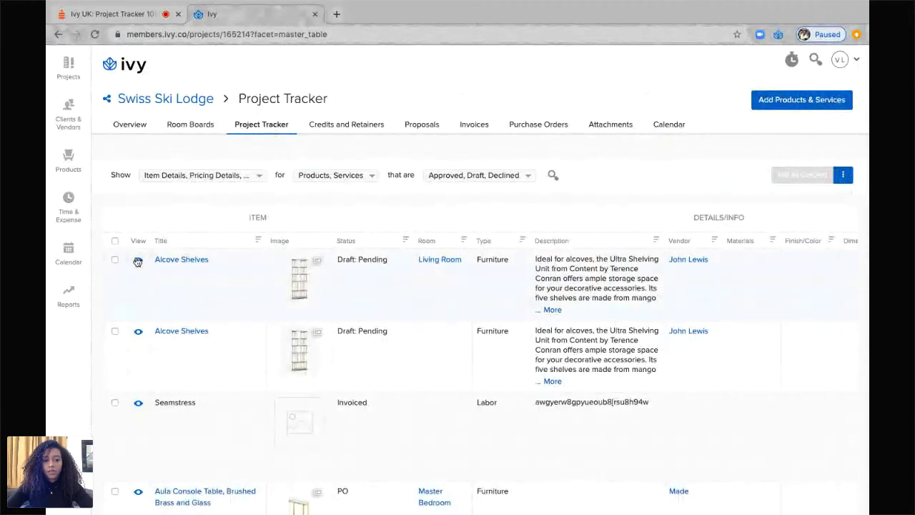
Reopen the Alcove Shelves item, point out its SK Number field, and save it.
click(138, 262)
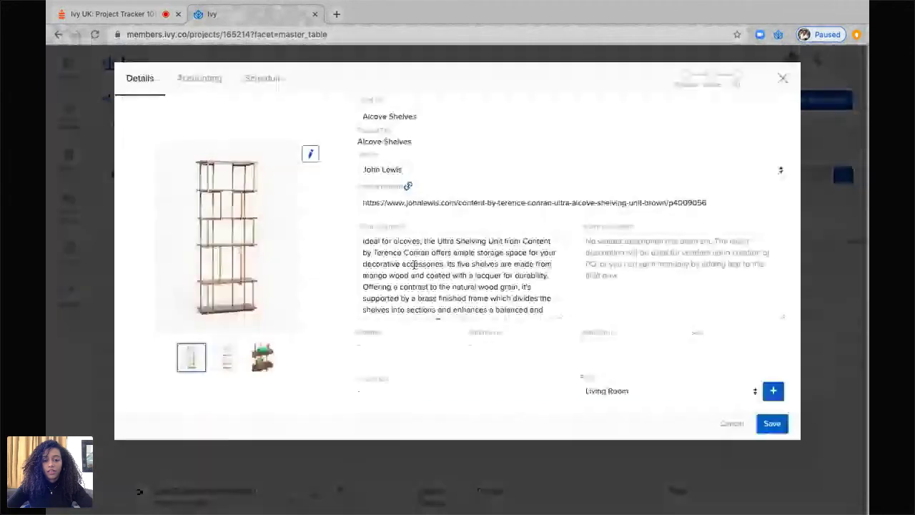
scroll(456, 292, down, 10)
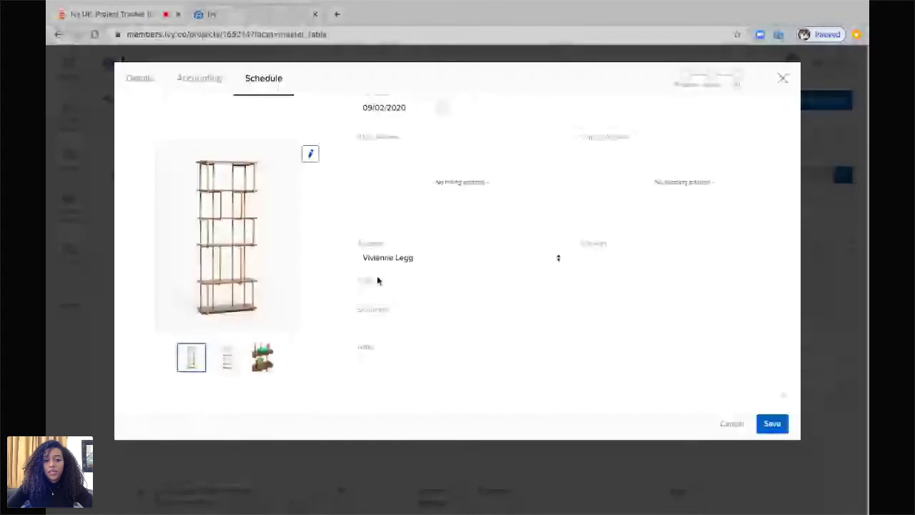
drag(394, 310, 357, 311)
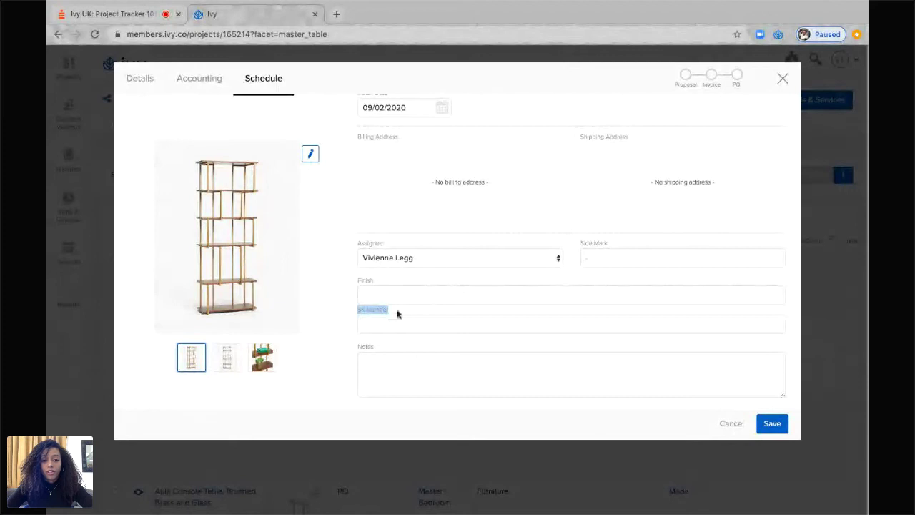
click(773, 423)
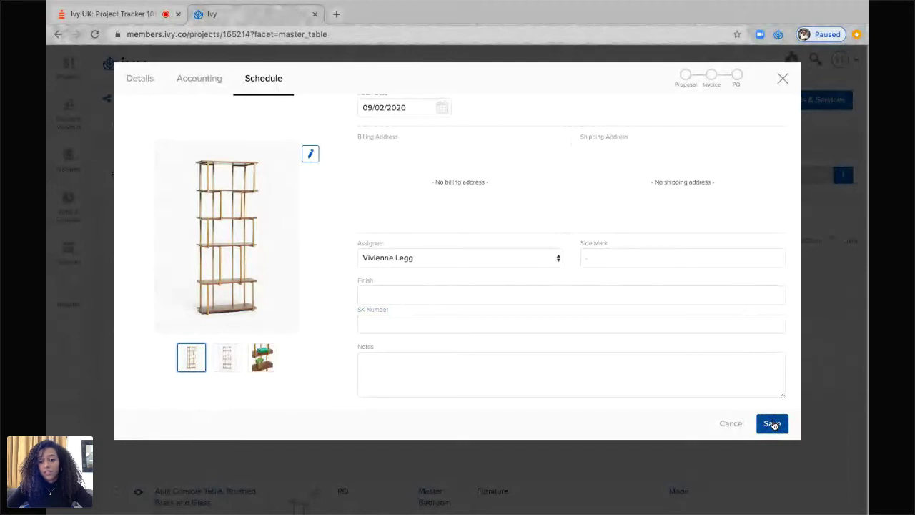
click(772, 424)
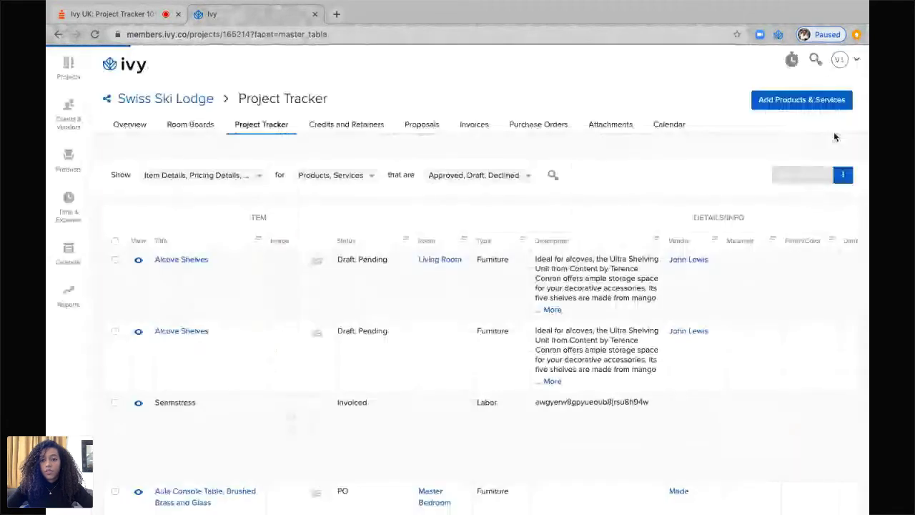
Go to My Account Settings and locate Custom Fields Settings listing Finish and SK Number.
click(841, 63)
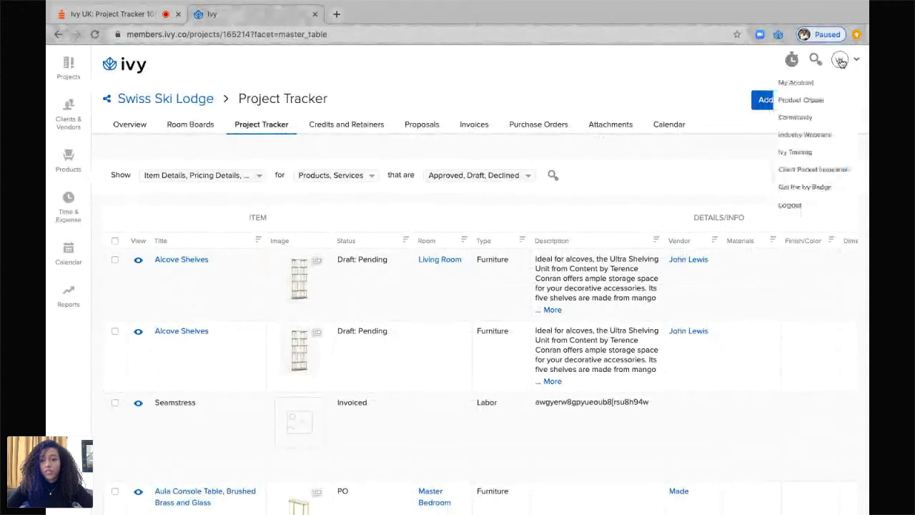
click(785, 85)
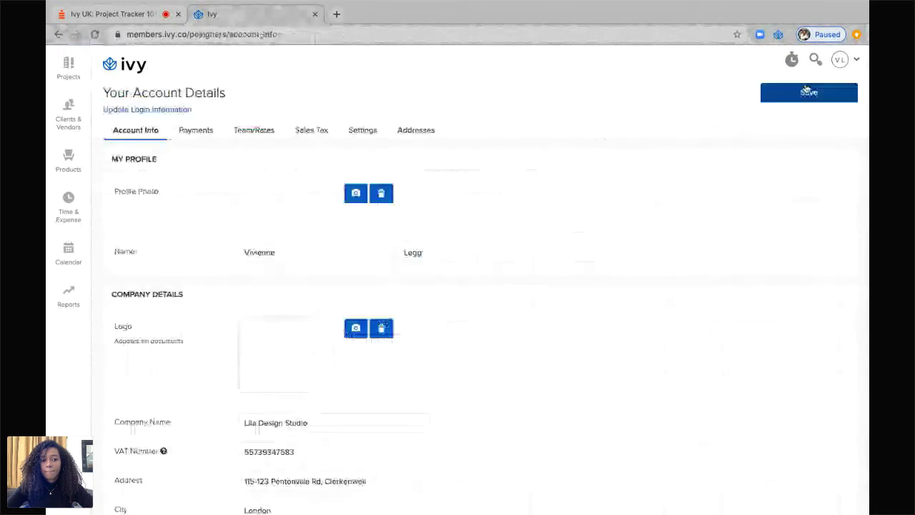
click(361, 130)
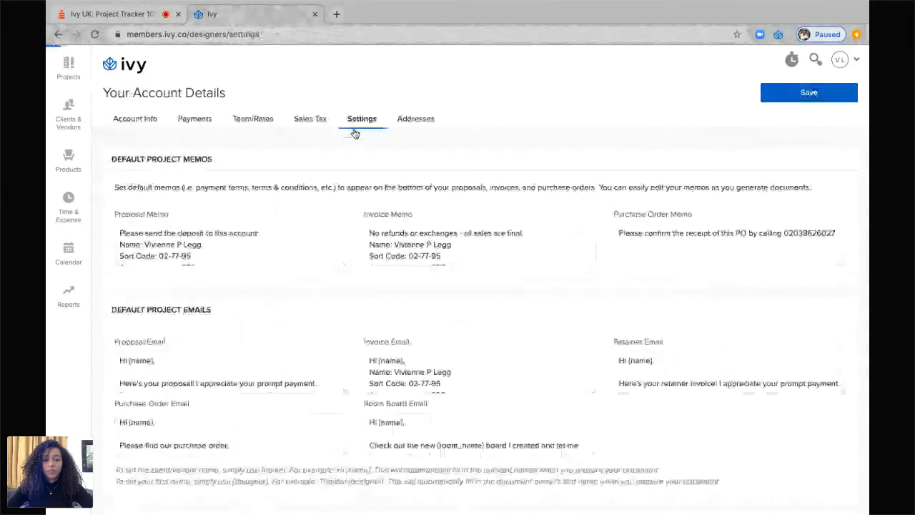
scroll(362, 226, down, 10)
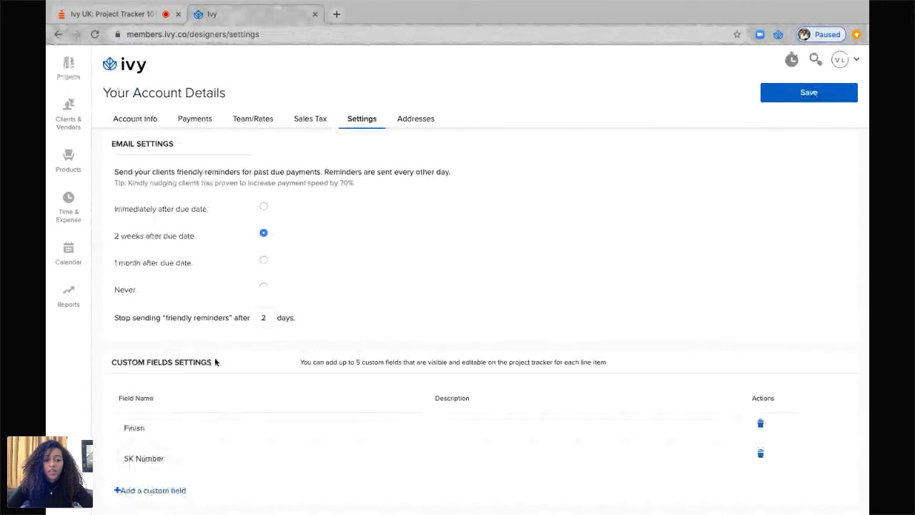
drag(206, 360, 104, 364)
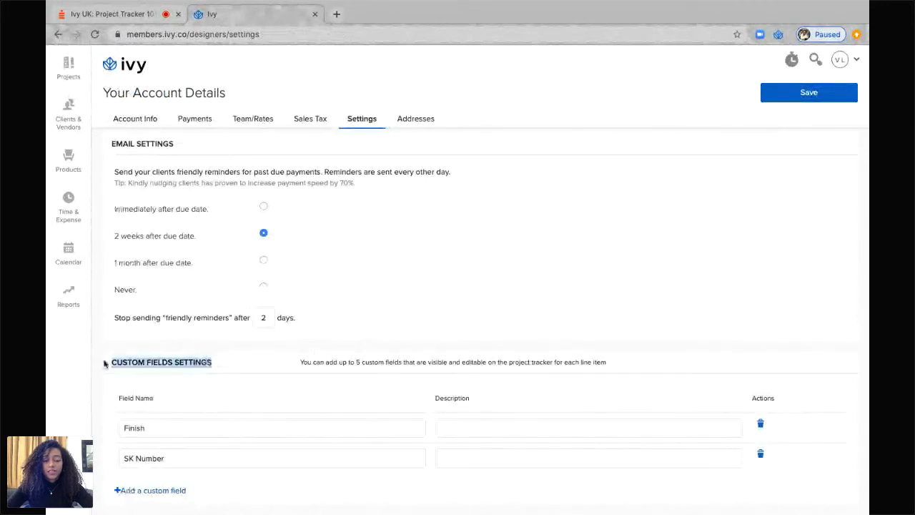
Add a custom field named 'Product Code' and save the settings.
click(153, 492)
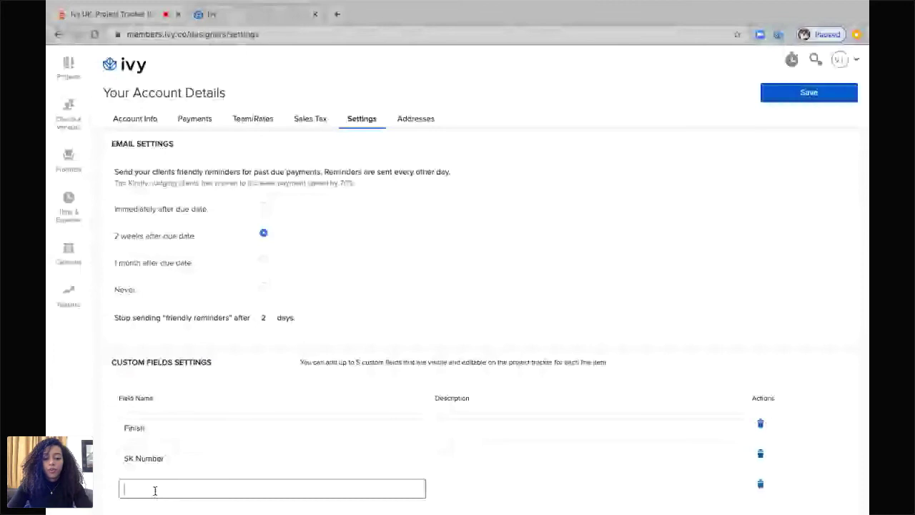
text(Product)
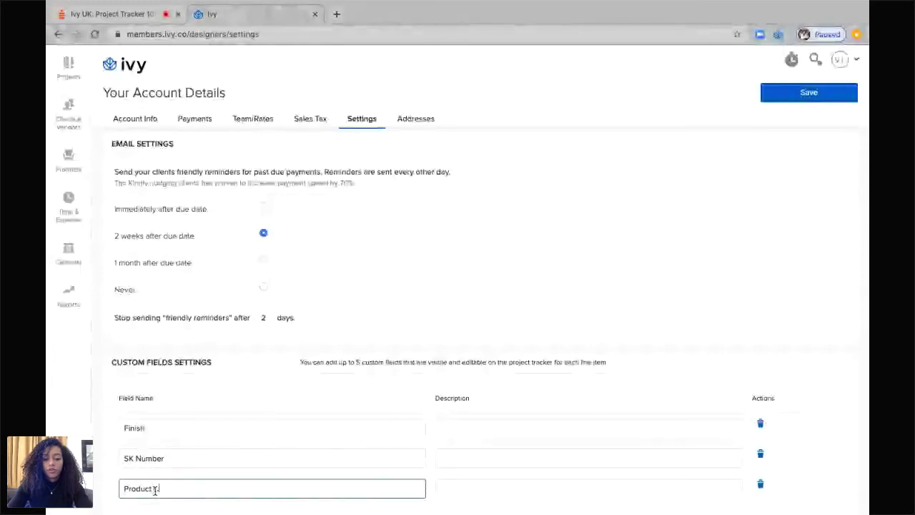
text( Code)
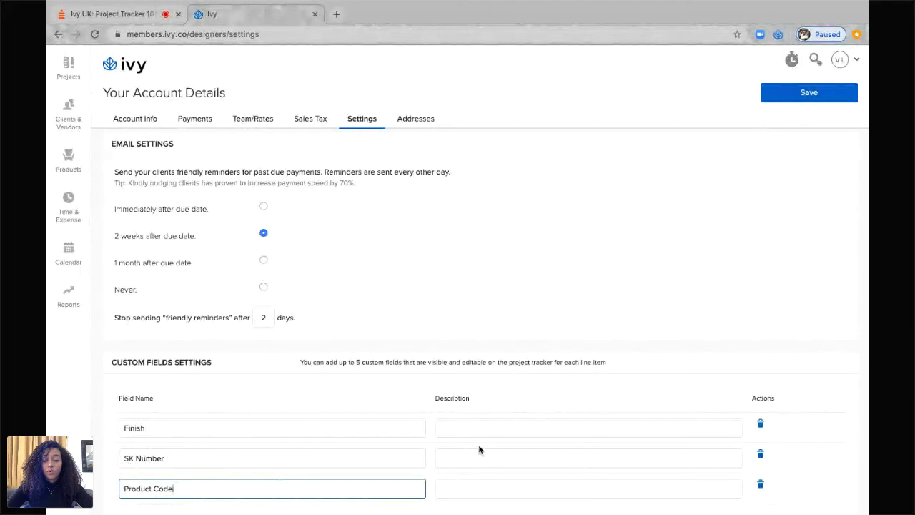
click(823, 93)
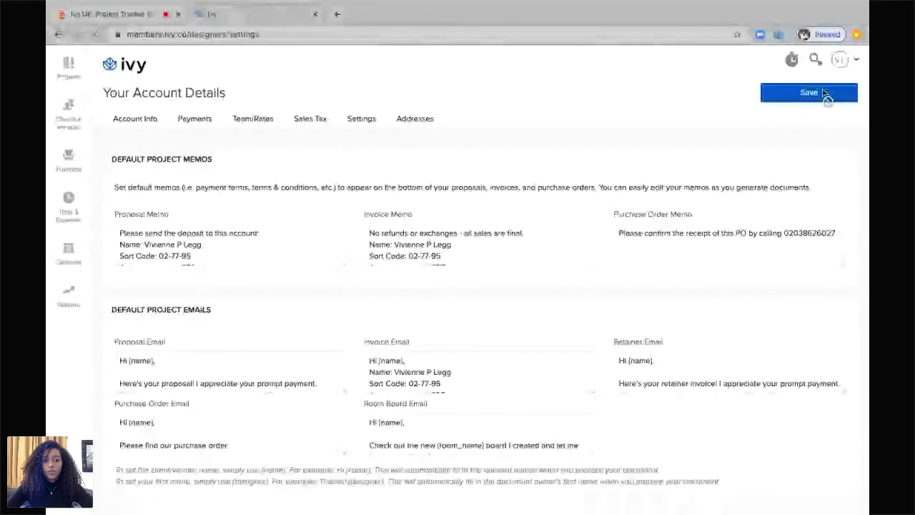
Give the Alcove Shelves item product code 'Shelf R5' and save it.
click(826, 95)
click(163, 248)
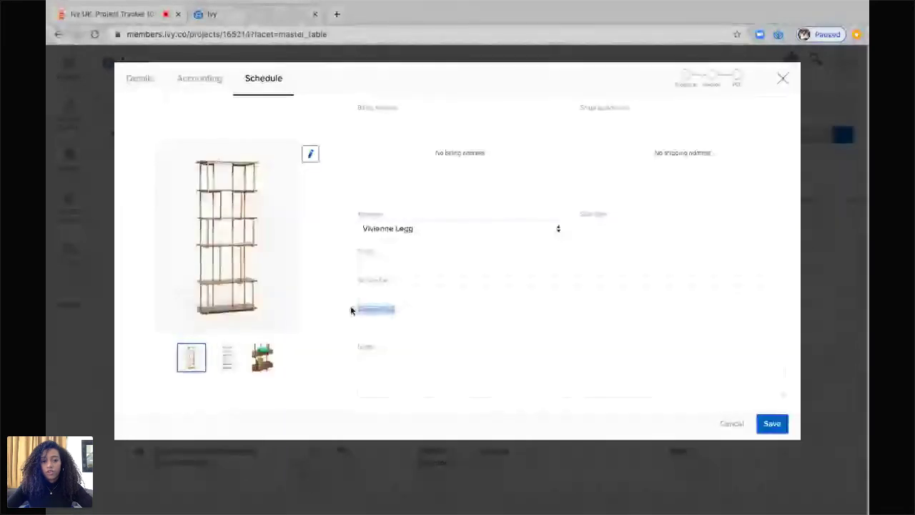
click(386, 324)
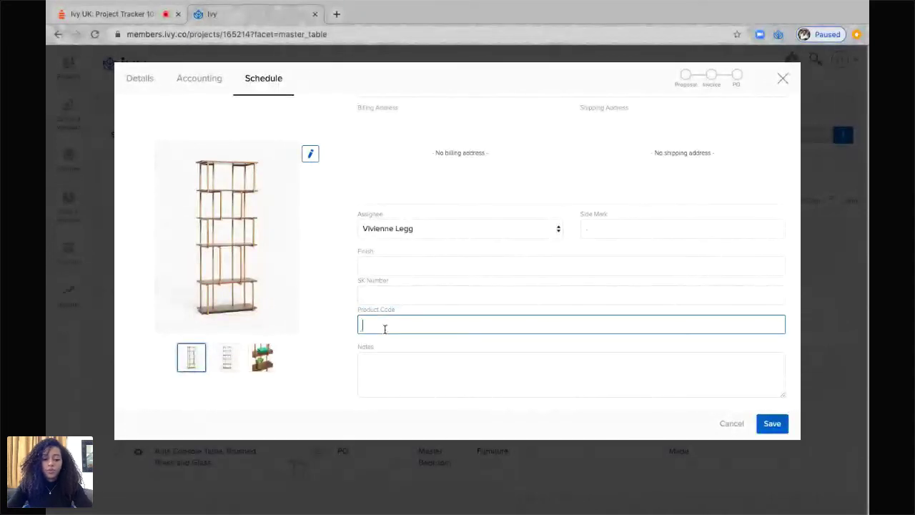
text(Shel)
text(f)
text( R)
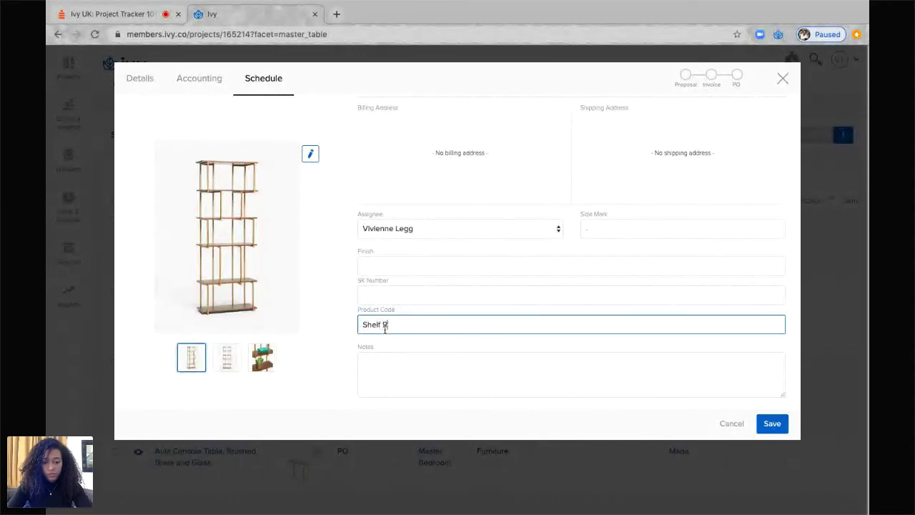
text(5)
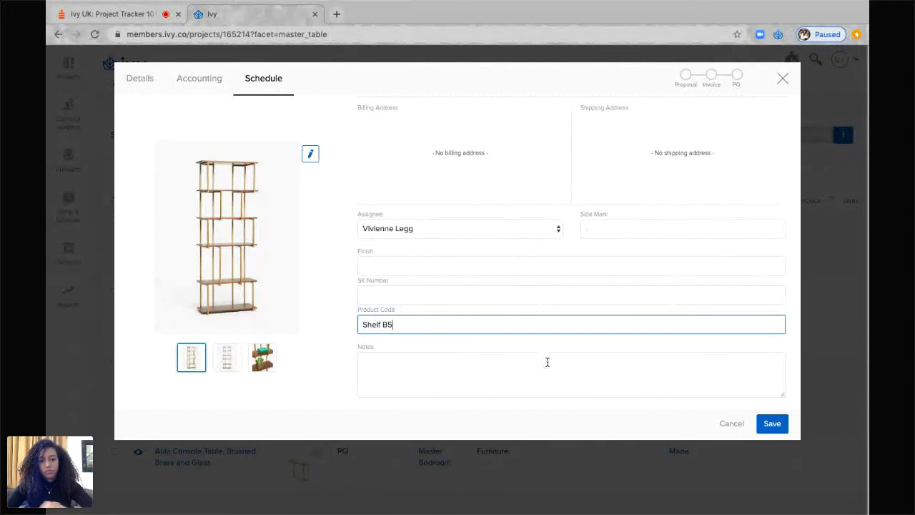
click(771, 426)
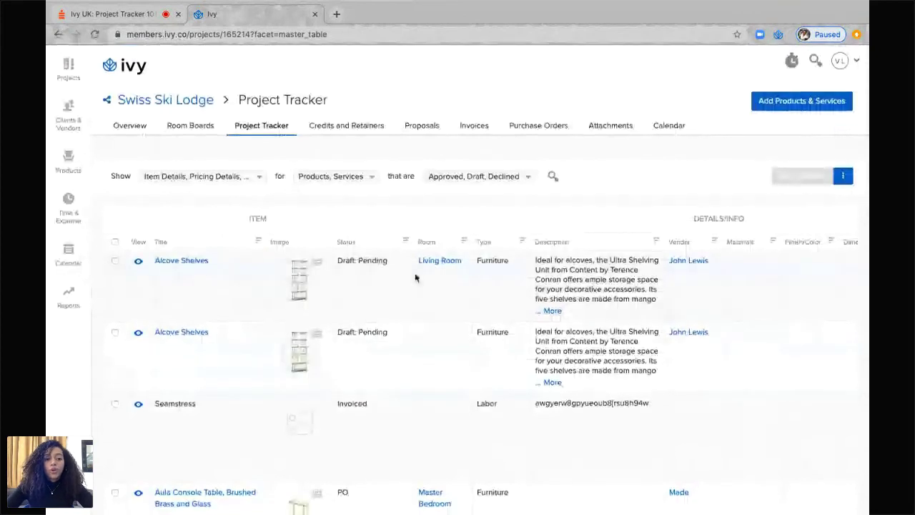
Hide the Item Details and Accounting Details column groups in the tracker.
scroll(411, 278, right, 2)
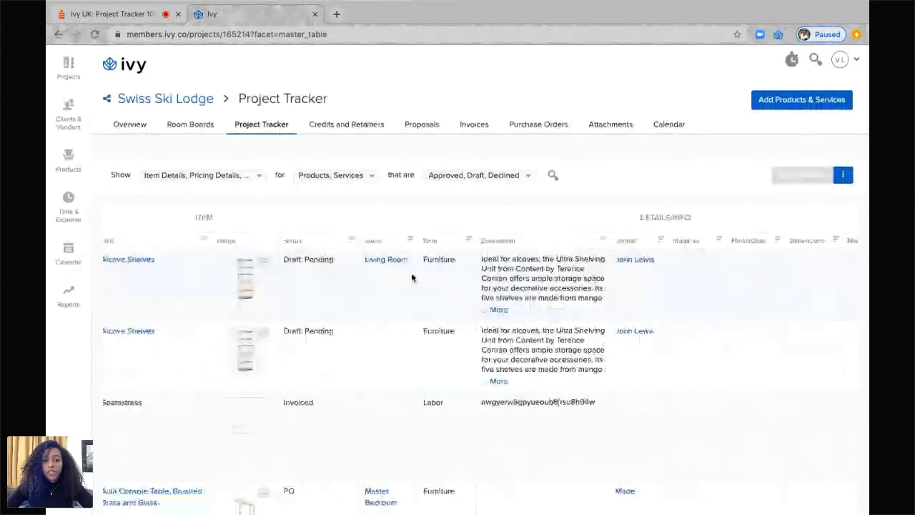
scroll(412, 277, right, 2)
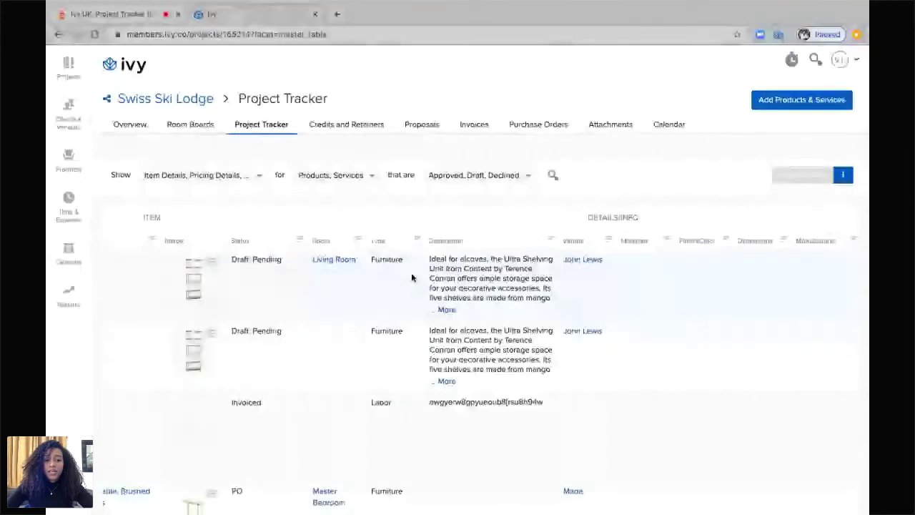
scroll(412, 278, left, 4)
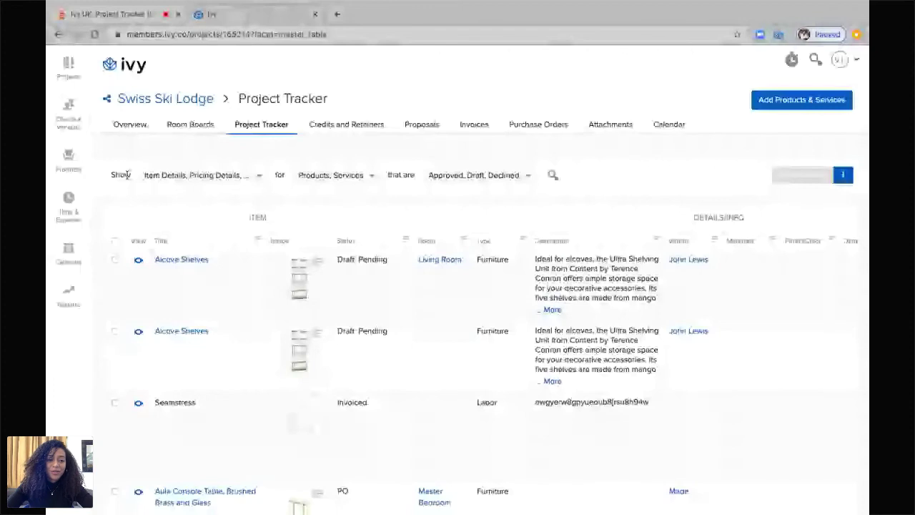
click(170, 179)
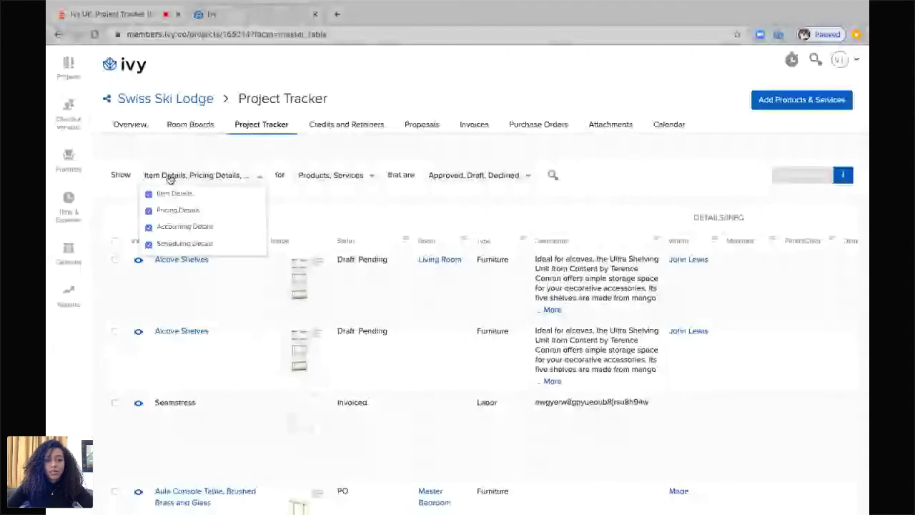
click(149, 194)
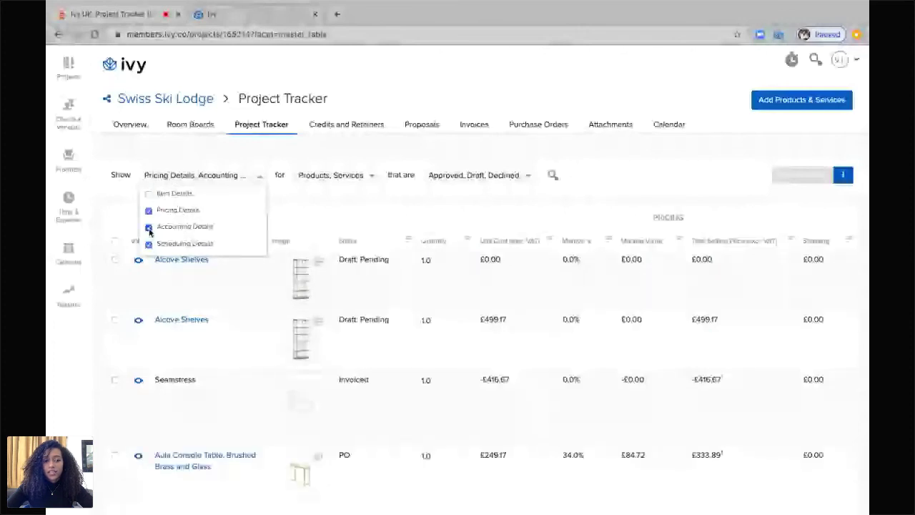
click(149, 228)
Filter the tracker to Products only by excluding Services.
click(331, 175)
click(305, 211)
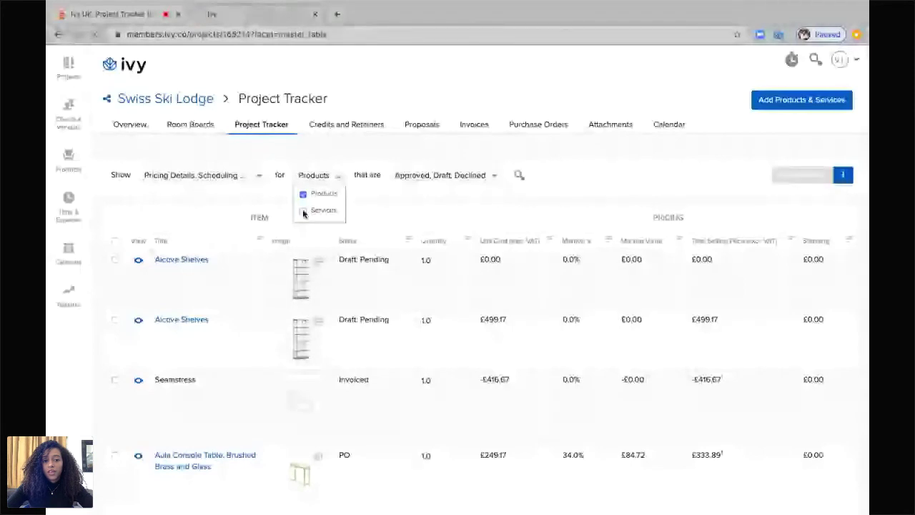
click(410, 178)
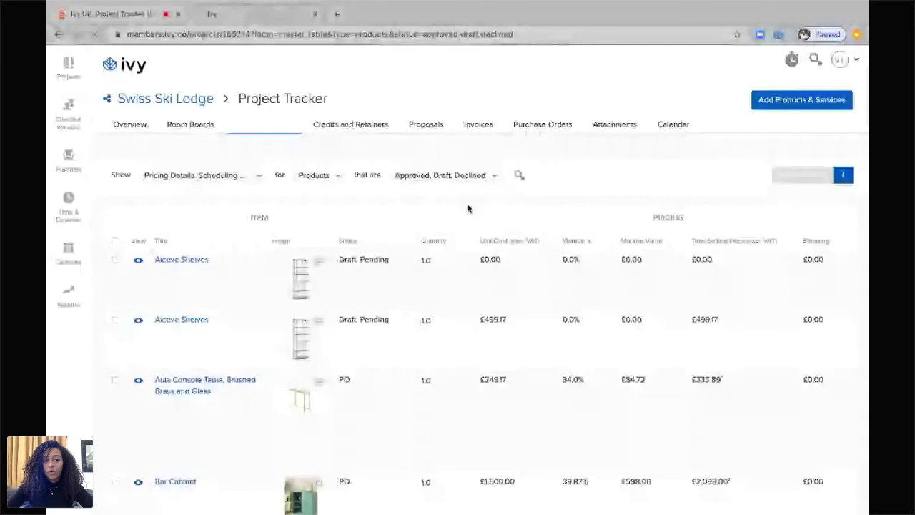
Exclude Declined items from the tracker's status filter.
click(444, 175)
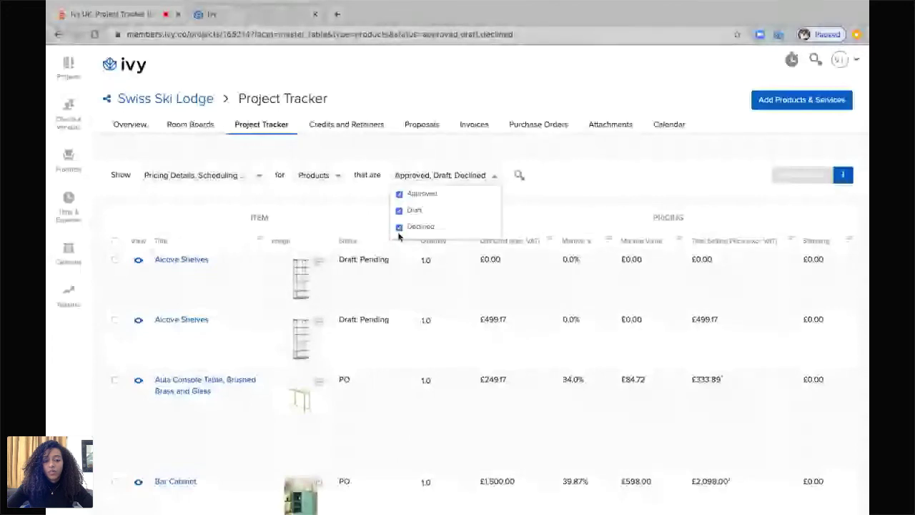
click(398, 231)
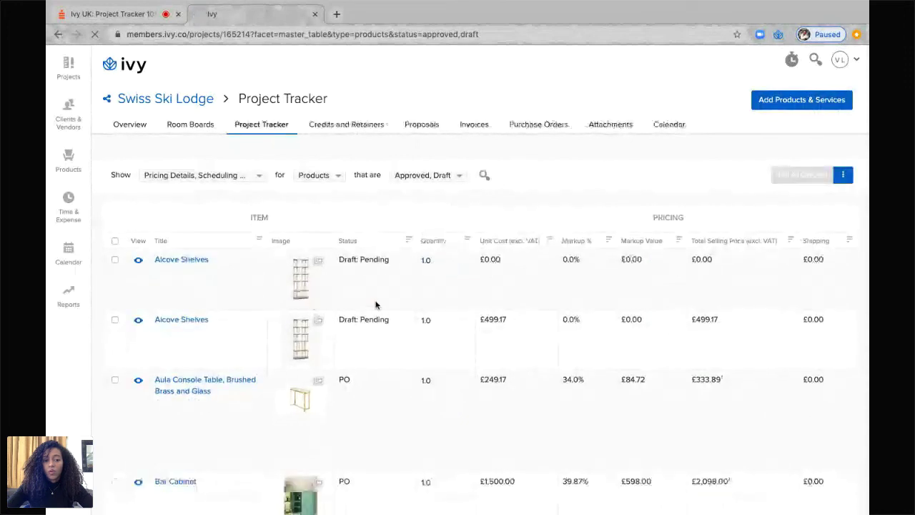
scroll(382, 302, right, 2)
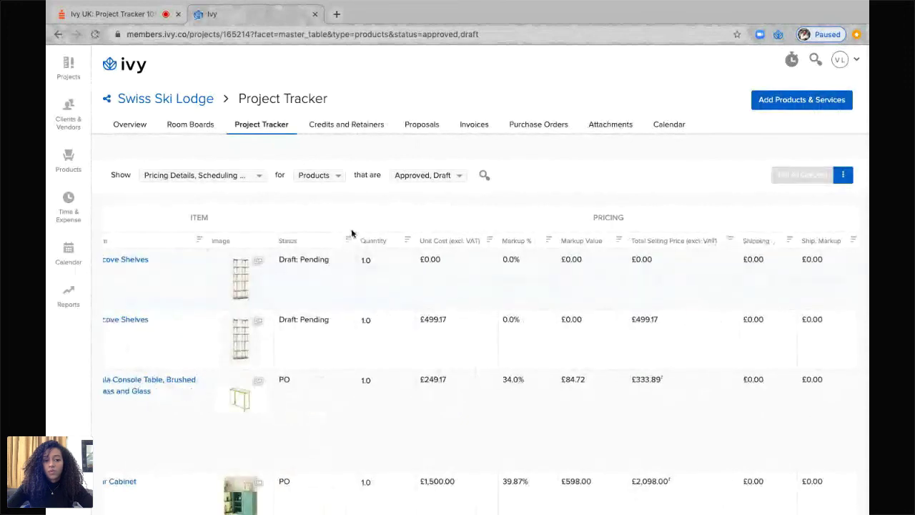
scroll(351, 233, right, 5)
scroll(351, 233, right, 12)
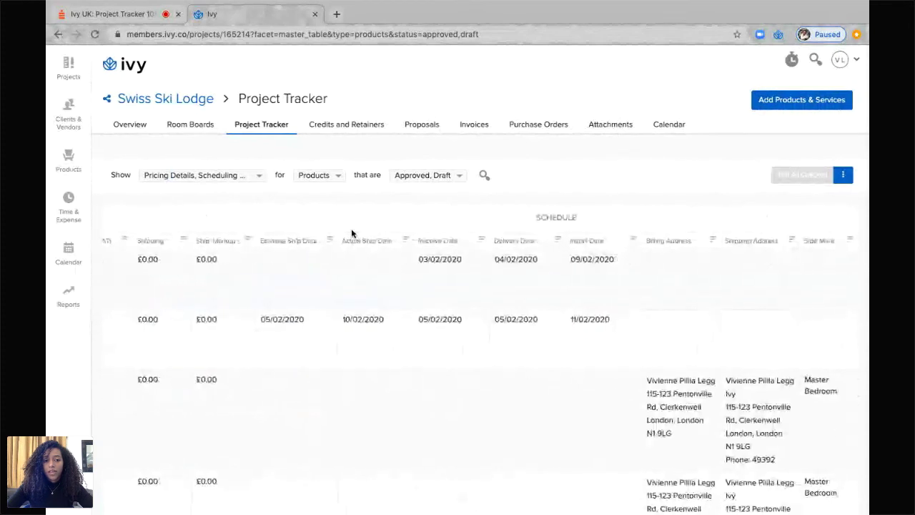
scroll(351, 233, left, 10)
scroll(351, 233, left, 6)
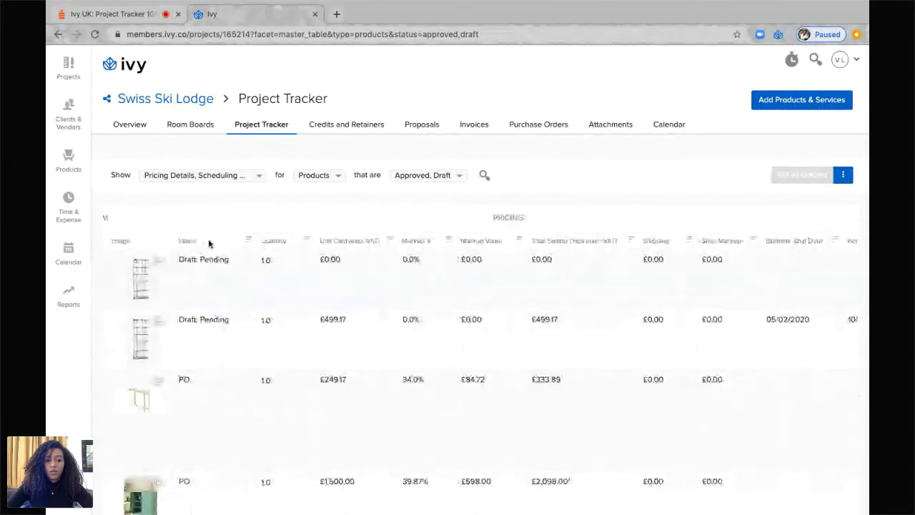
Sort the tracker rows by Status so PO items come first.
click(248, 242)
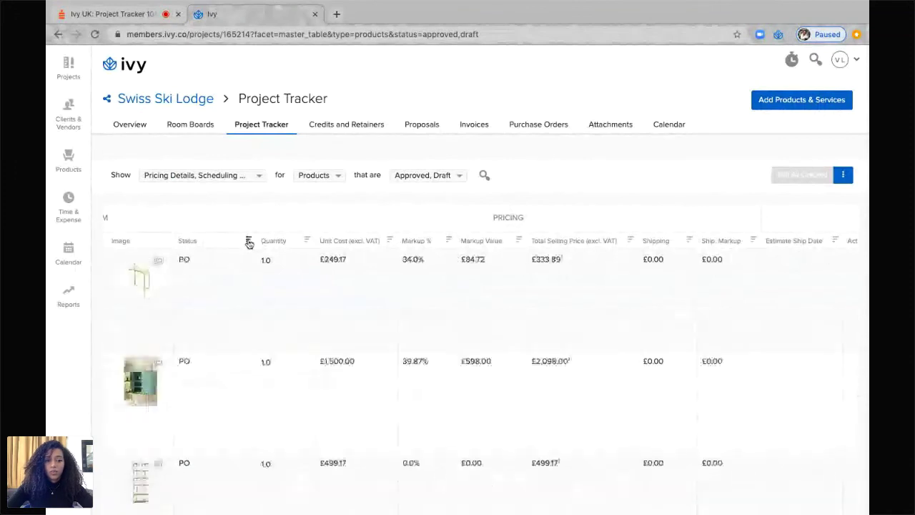
scroll(249, 244, left, 2)
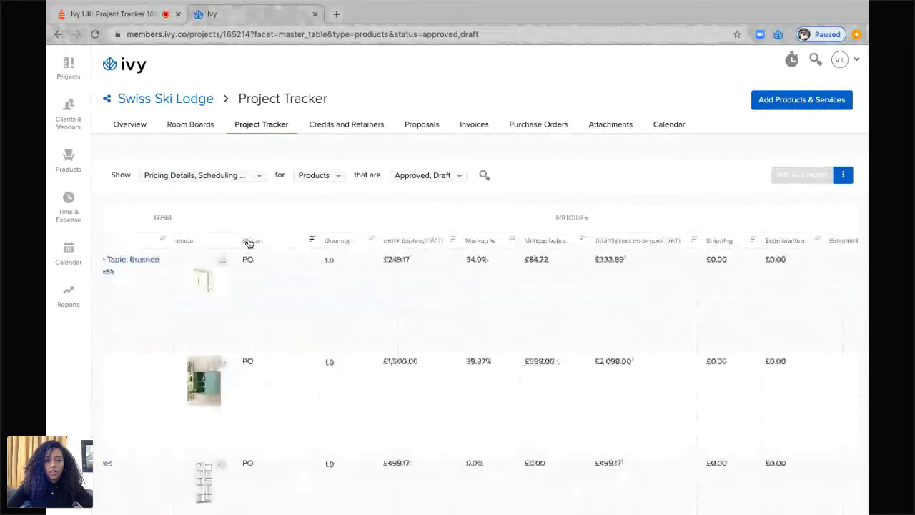
scroll(261, 246, left, 1)
scroll(262, 247, left, 2)
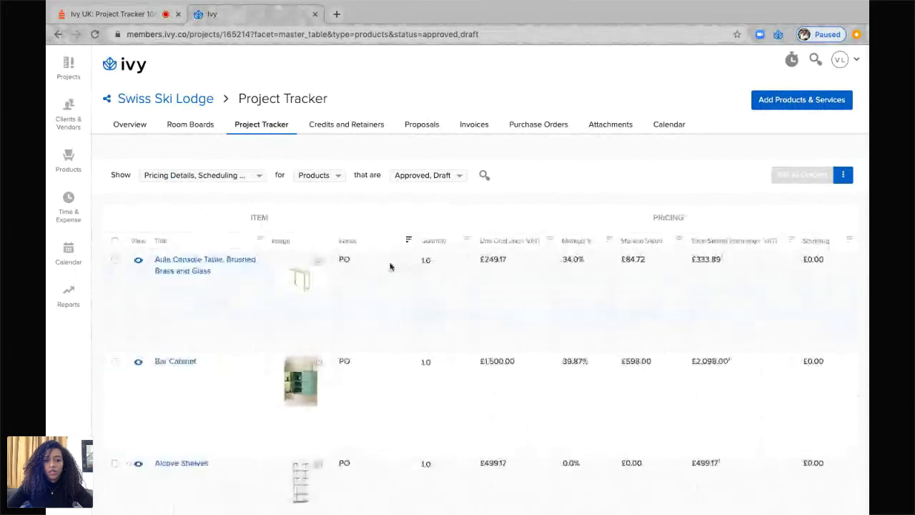
scroll(413, 287, down, 10)
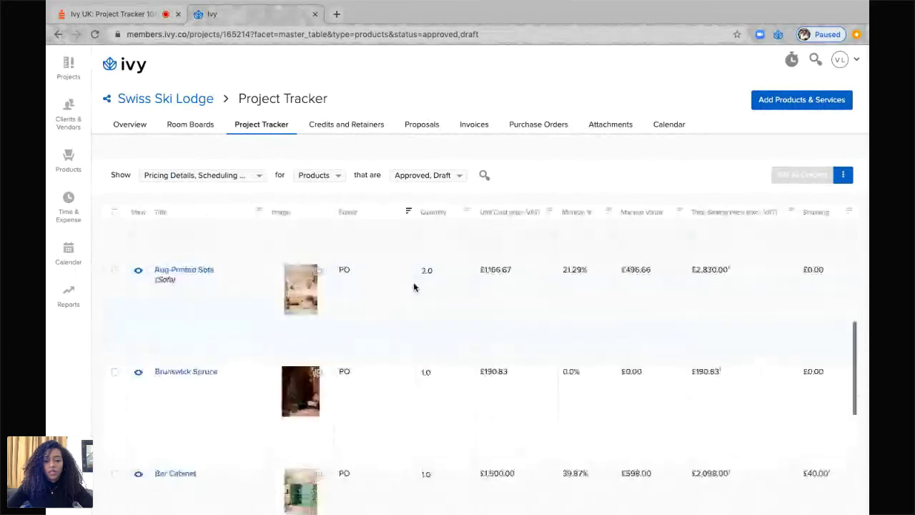
scroll(413, 286, down, 1)
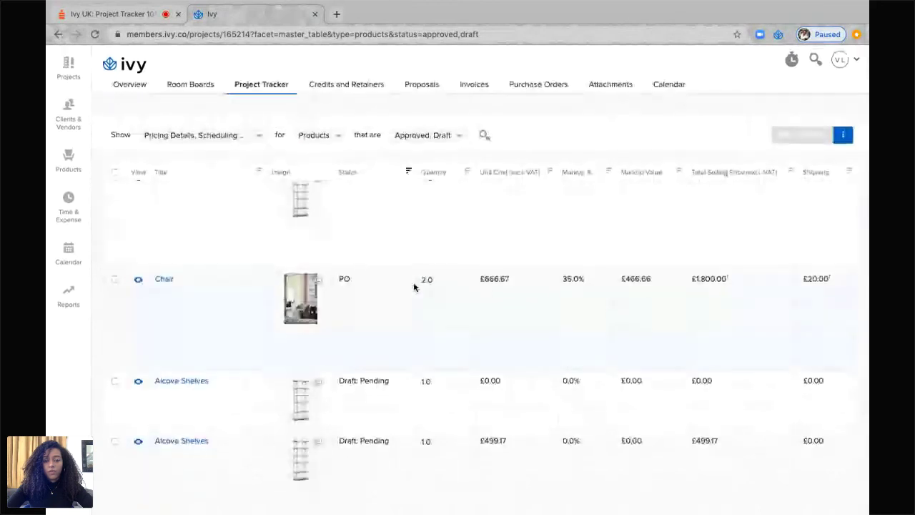
scroll(413, 287, down, 3)
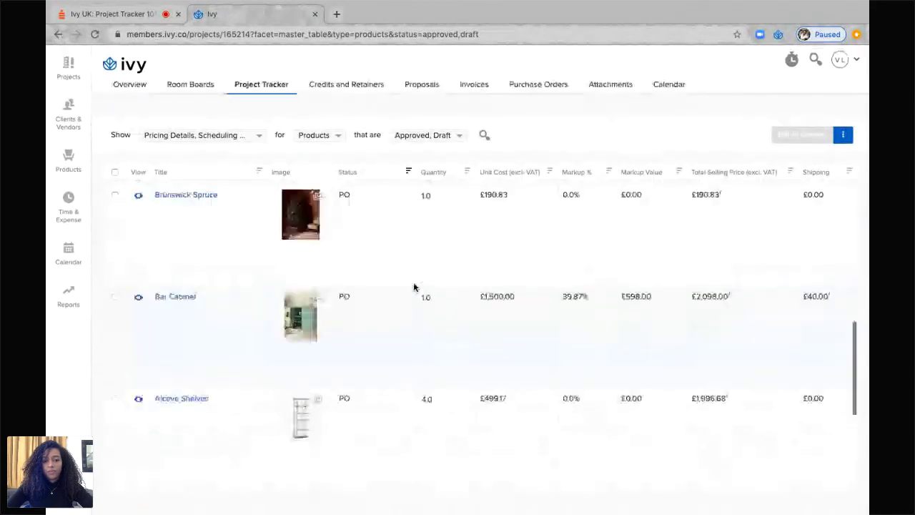
scroll(413, 287, up, 3)
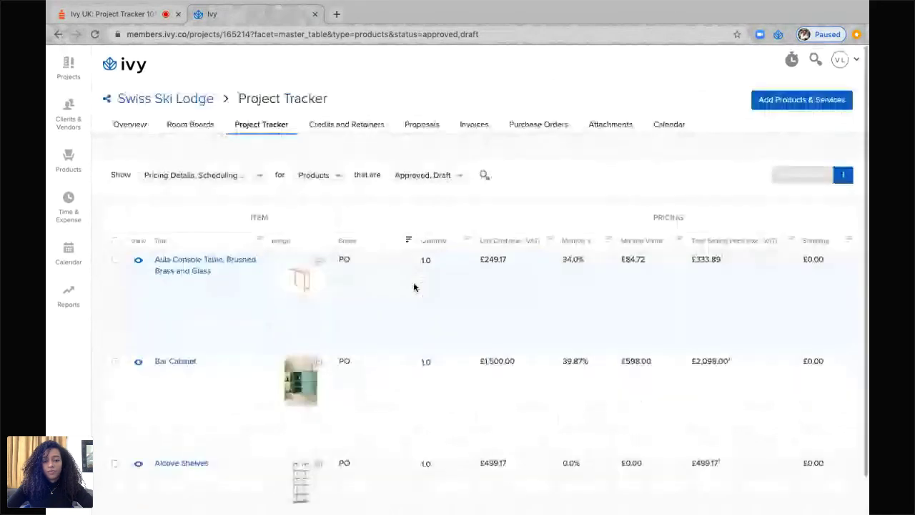
Add Alcove Shelves and two Bar Cabinets from the product library as drafts.
click(773, 104)
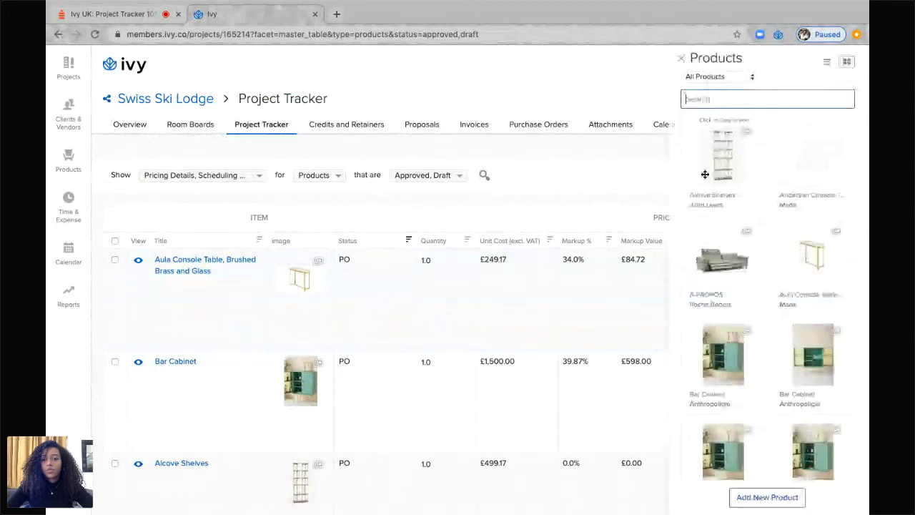
click(706, 174)
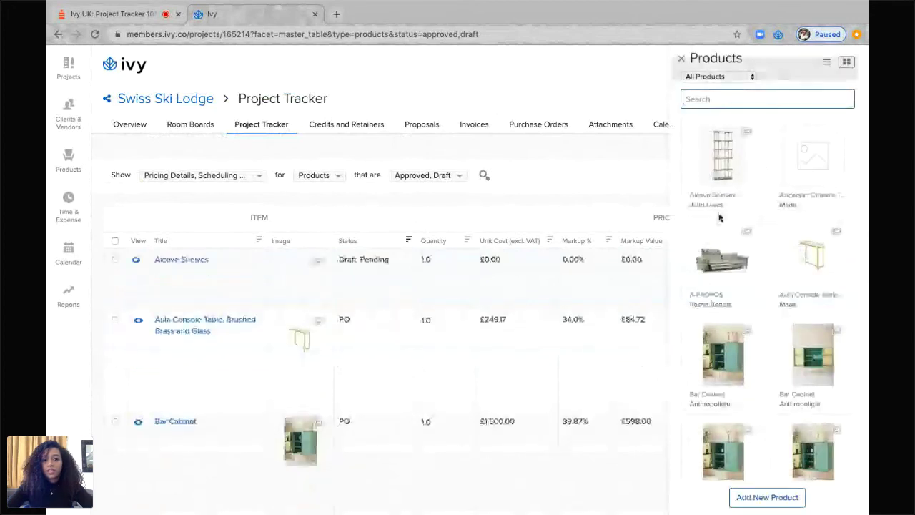
click(802, 256)
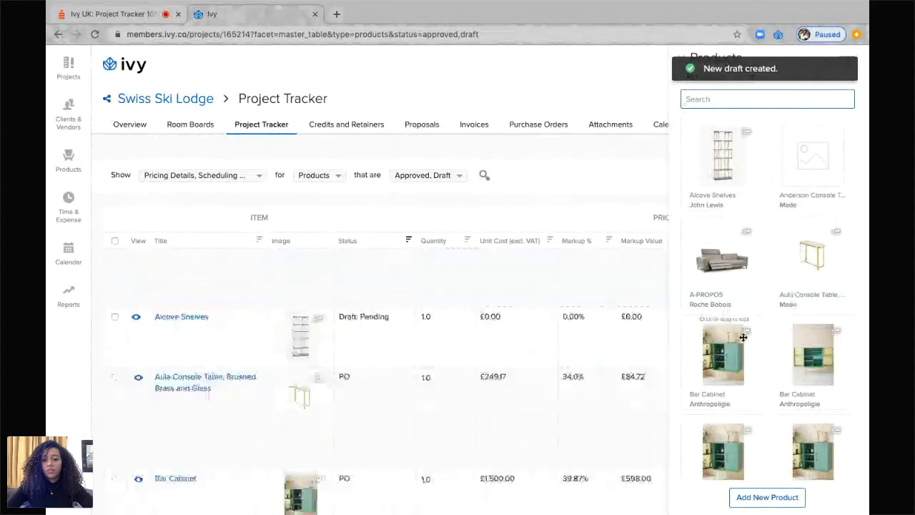
click(811, 354)
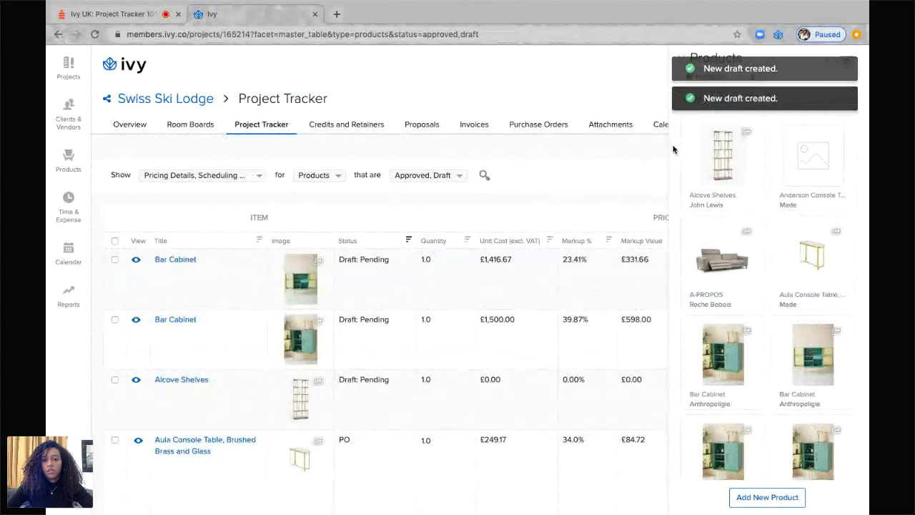
Assign Master Bedroom as the Bar Cabinet's room.
click(683, 57)
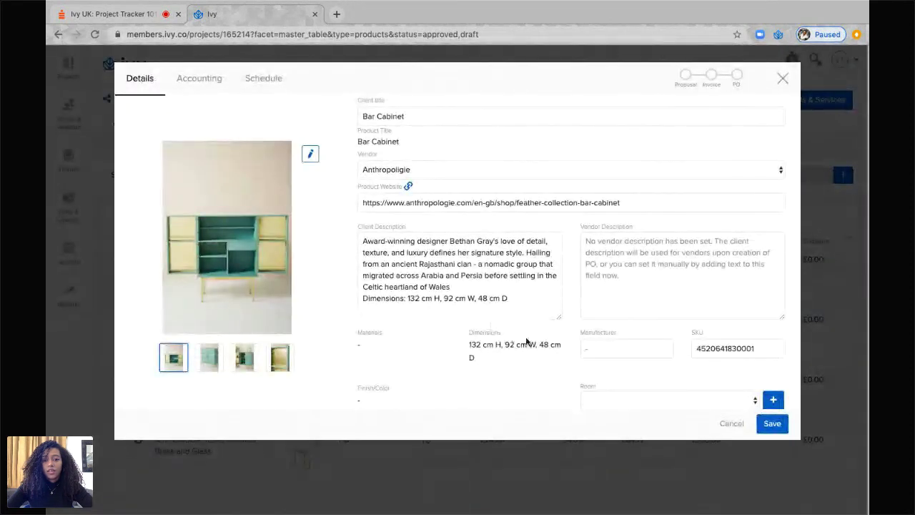
scroll(540, 335, down, 2)
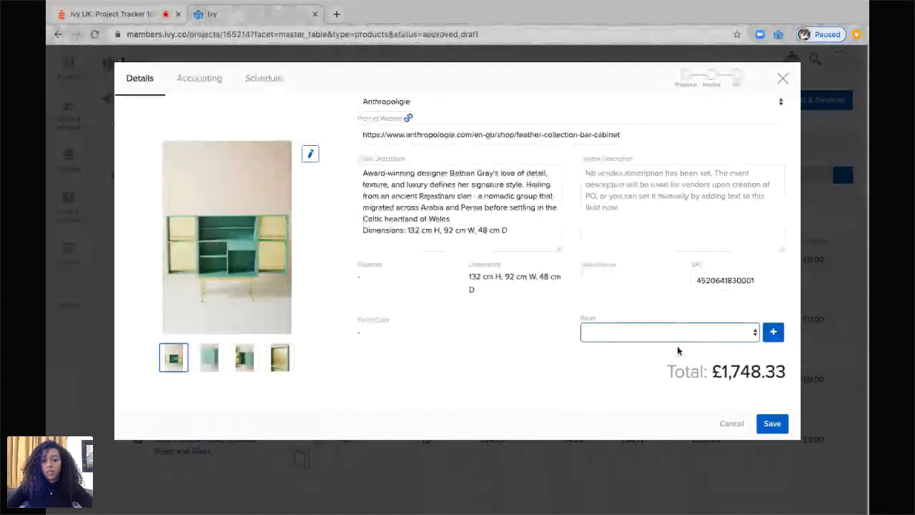
key(m)
Attempt adding Kitchen as a new room, dismiss the popup, and save the cabinet.
click(778, 337)
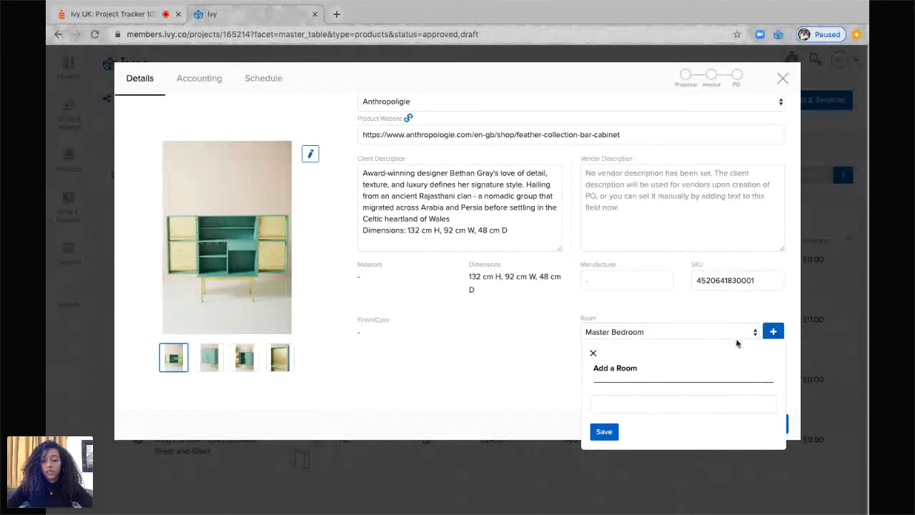
click(604, 431)
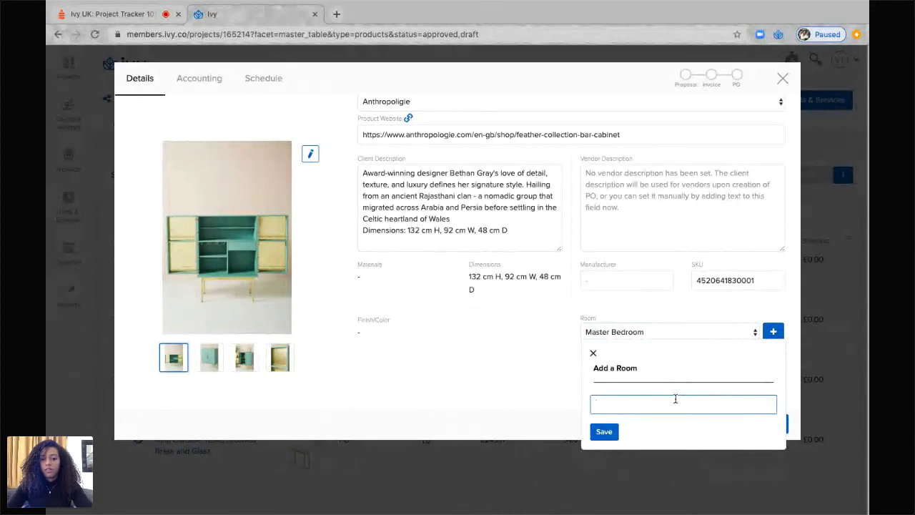
key(Down)
key(Down)
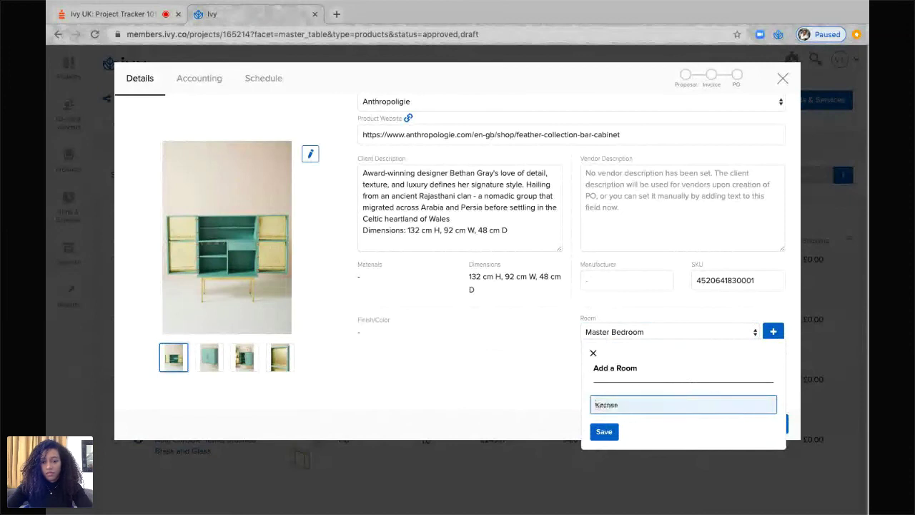
key(Return)
click(604, 432)
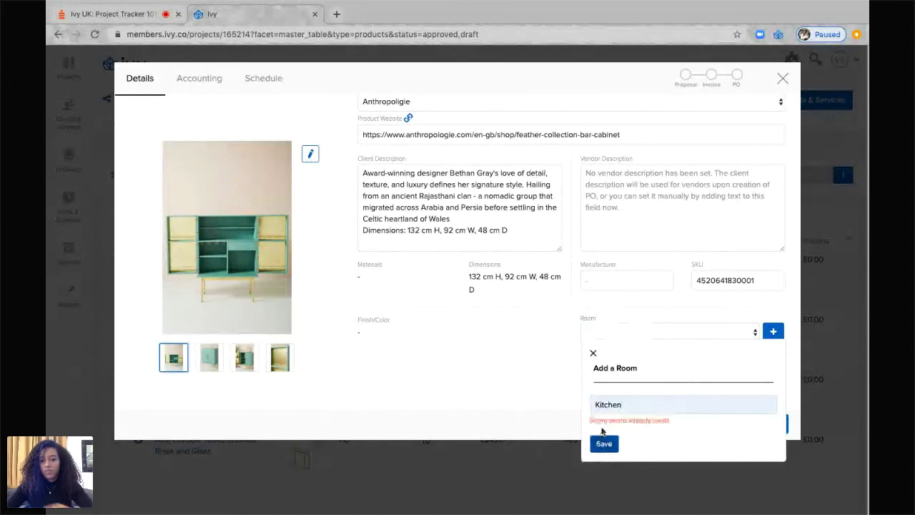
click(593, 352)
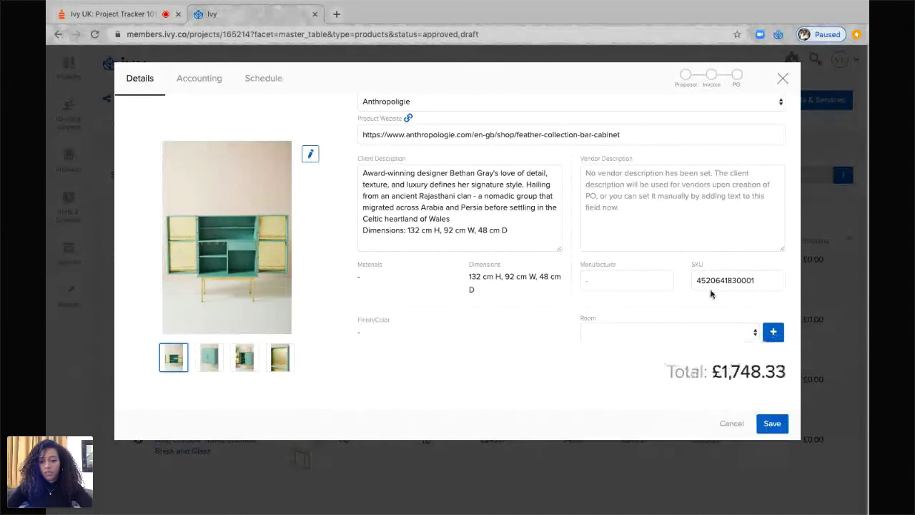
click(764, 424)
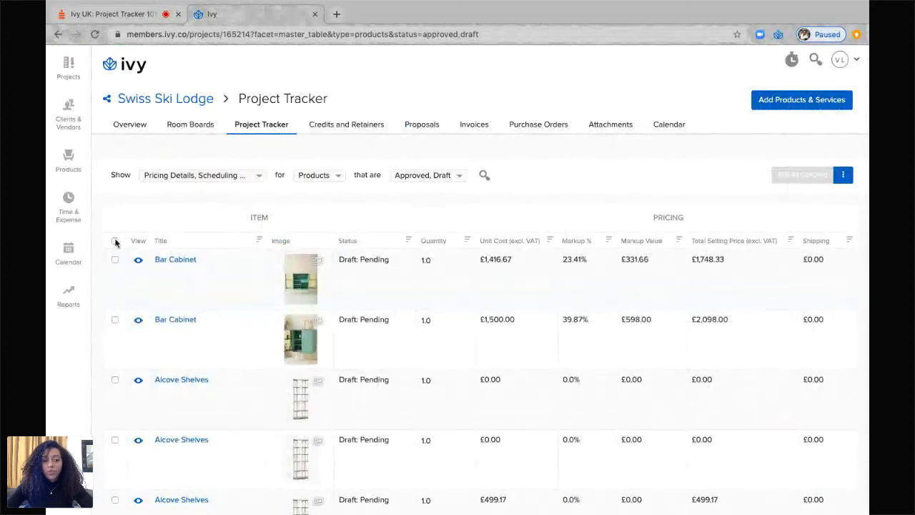
Check all 14 tracker products and bring up their bulk actions menu.
click(115, 241)
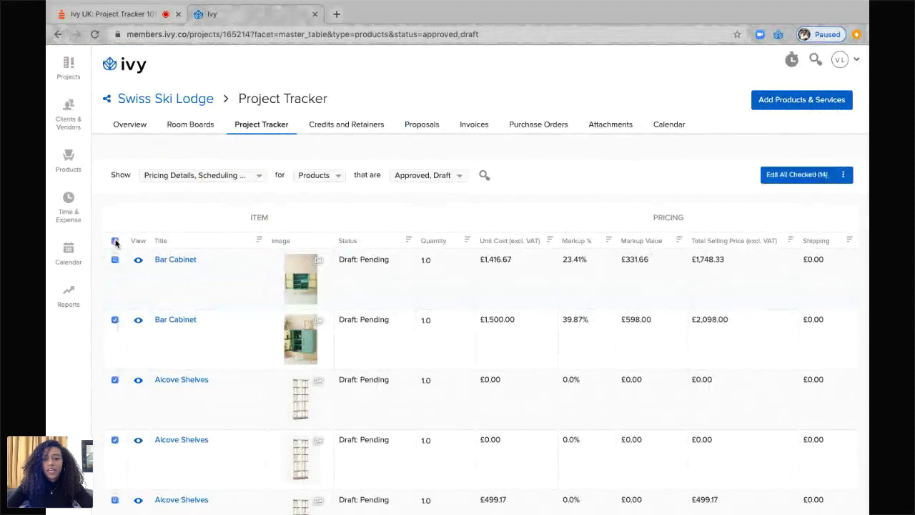
click(846, 178)
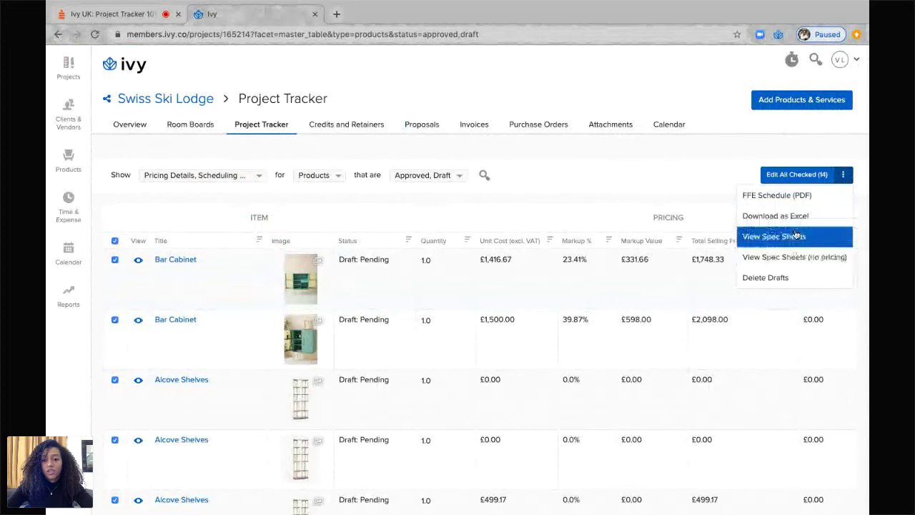
Export an FF&E schedule PDF including Pricing and Other Details, excluding Details/Info.
click(796, 196)
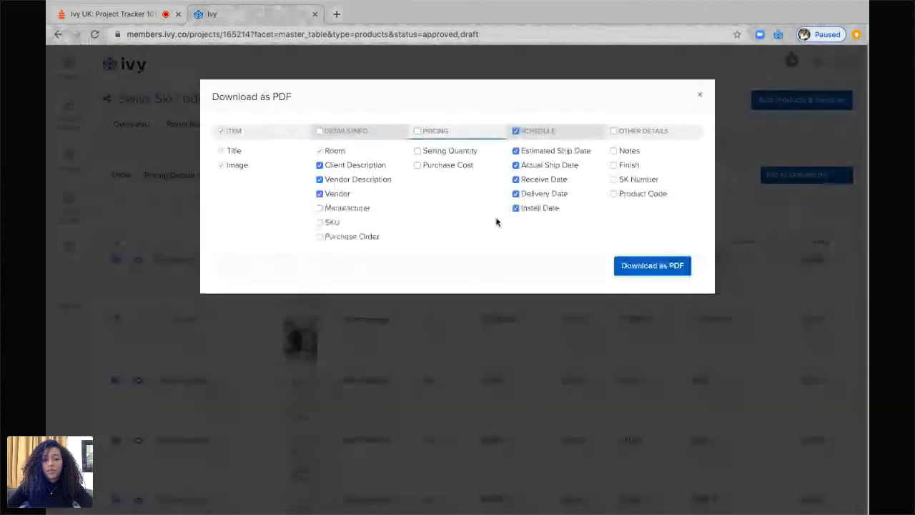
click(319, 131)
click(320, 131)
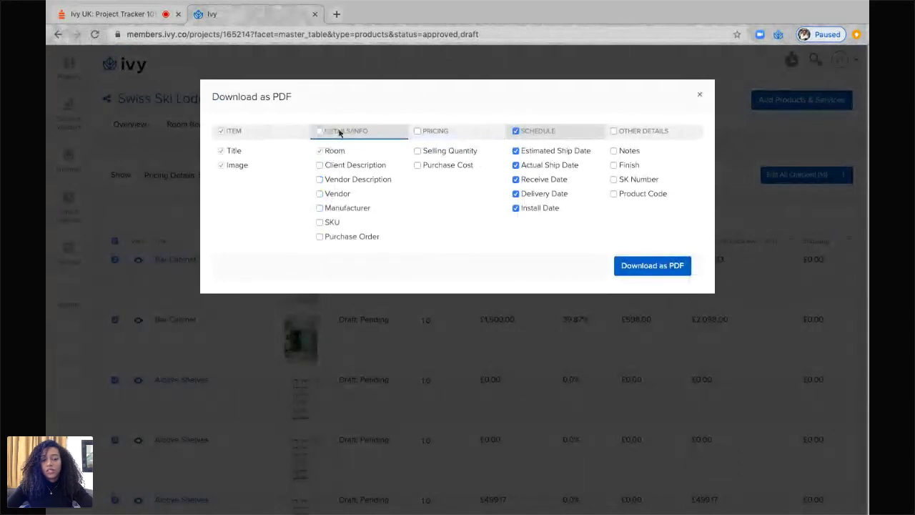
click(418, 131)
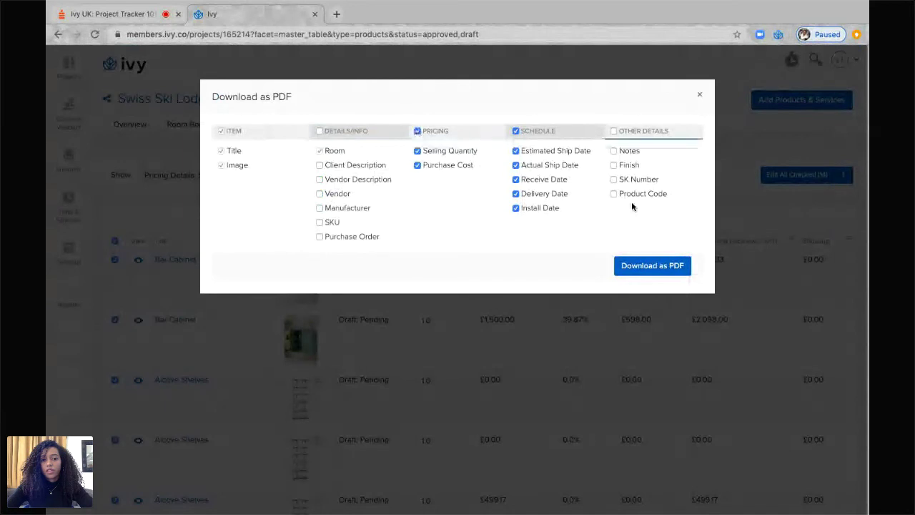
click(613, 131)
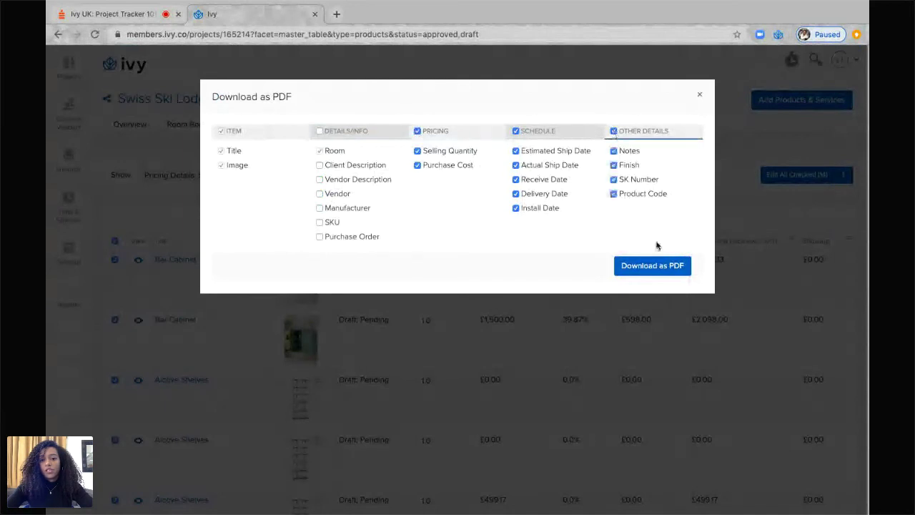
click(658, 266)
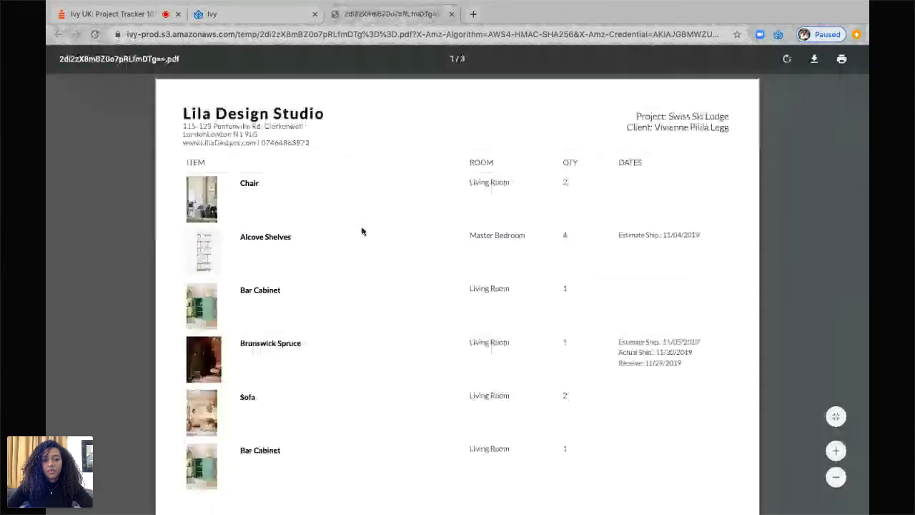
Scroll through the three-page Swiss Ski Lodge FF&E schedule PDF and back up.
scroll(362, 231, down, 3)
scroll(362, 230, down, 2)
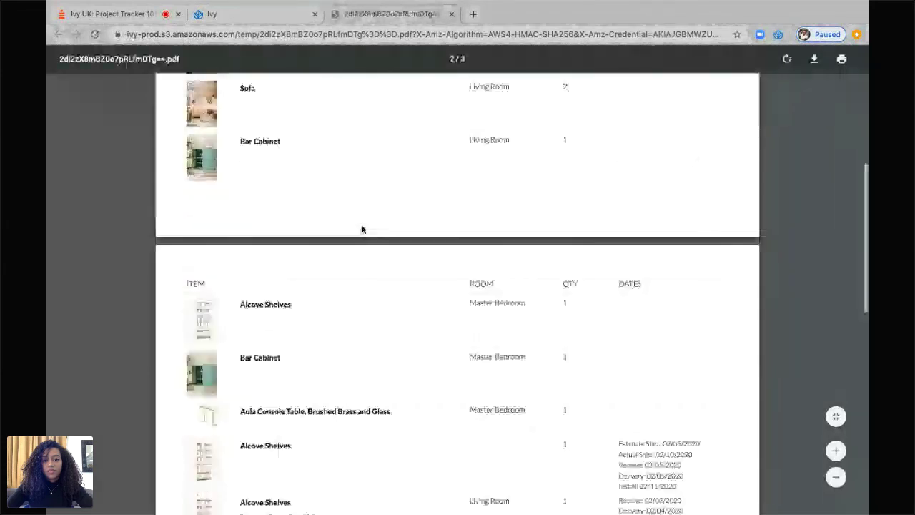
scroll(362, 230, down, 5)
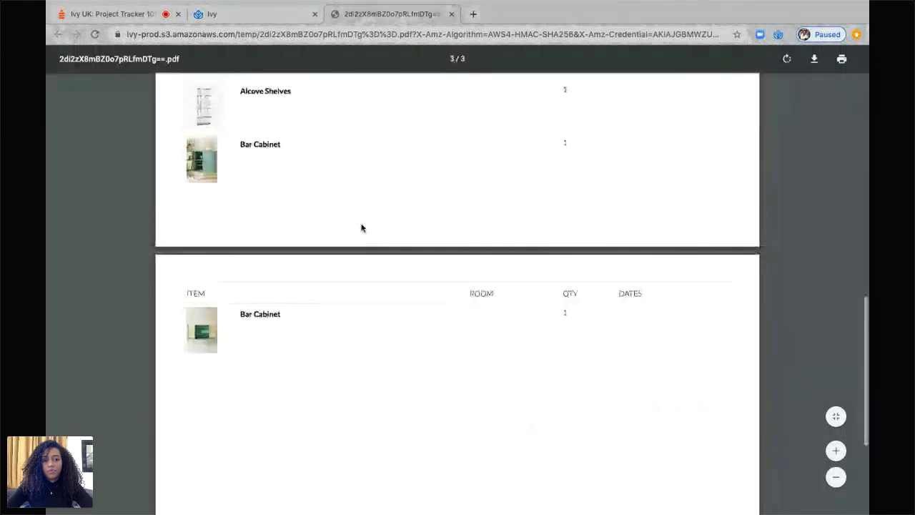
scroll(362, 228, up, 5)
scroll(362, 228, up, 4)
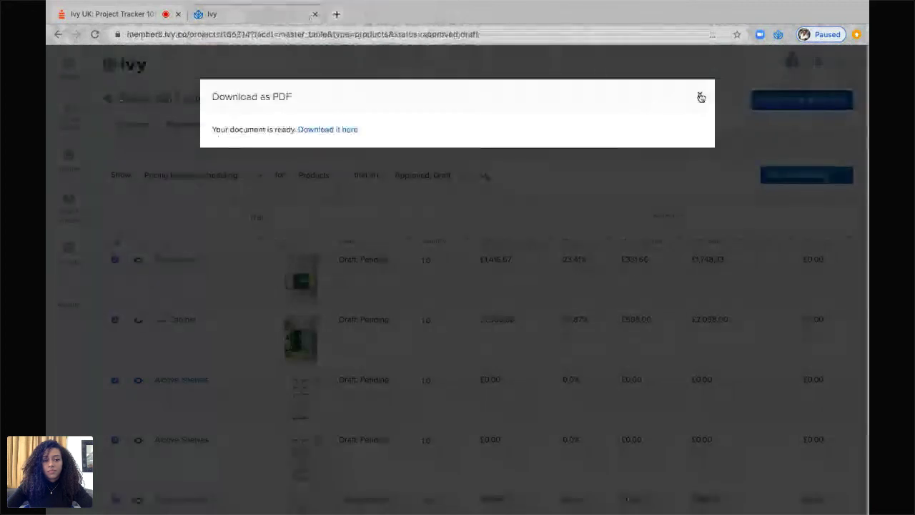
Close the download dialog, enable column search, filter Status by 'Draft', then clear it.
click(701, 97)
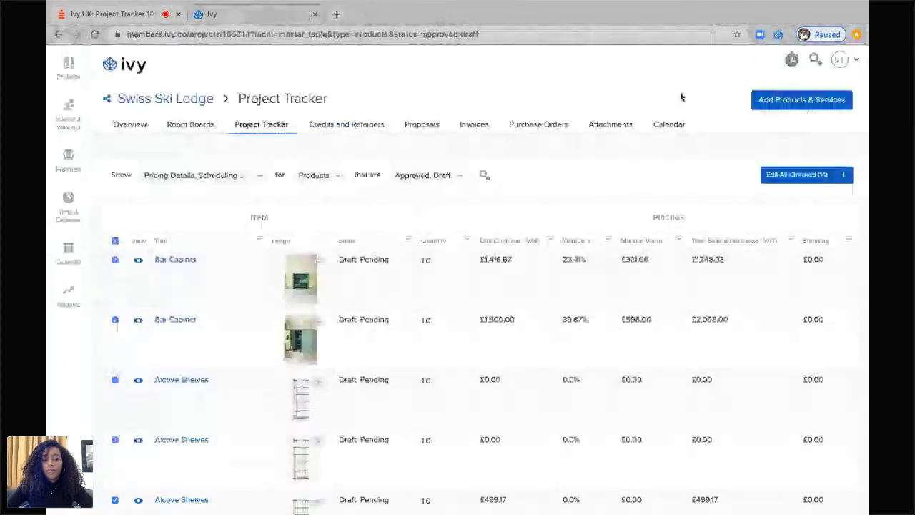
click(484, 176)
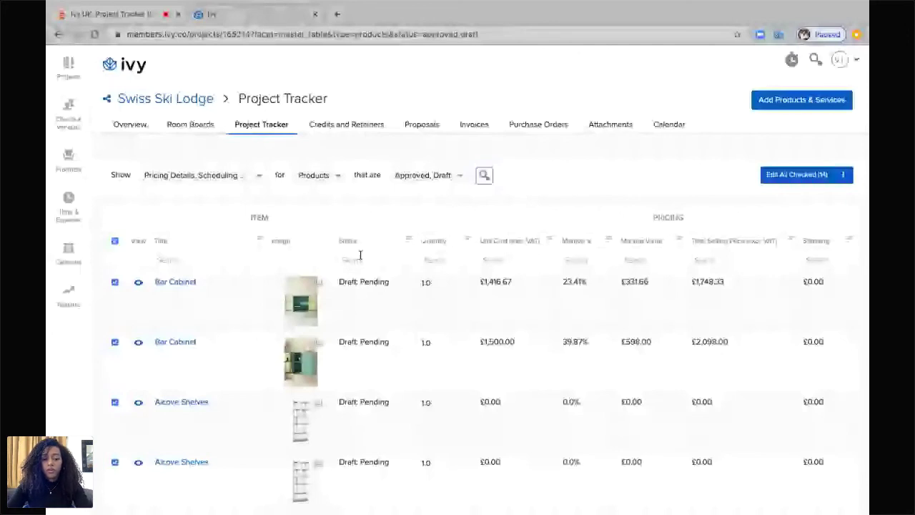
click(361, 256)
text(Draft)
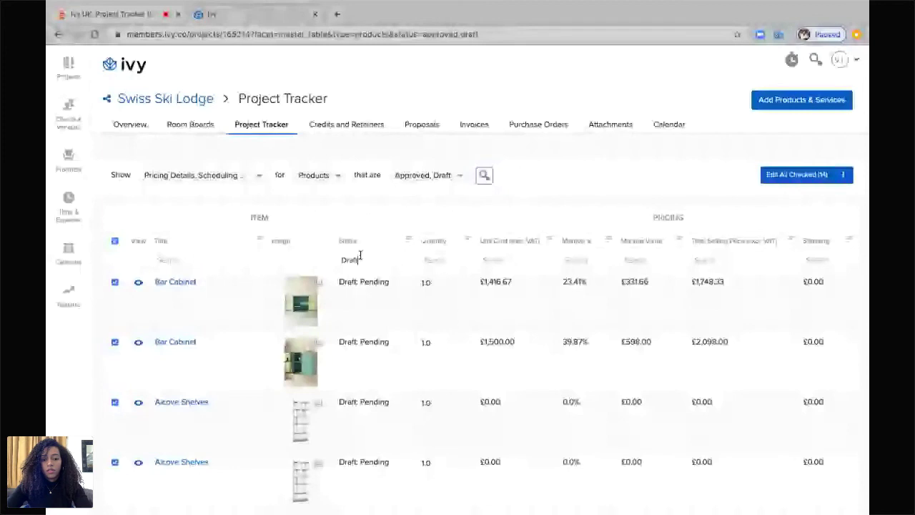
scroll(394, 292, down, 2)
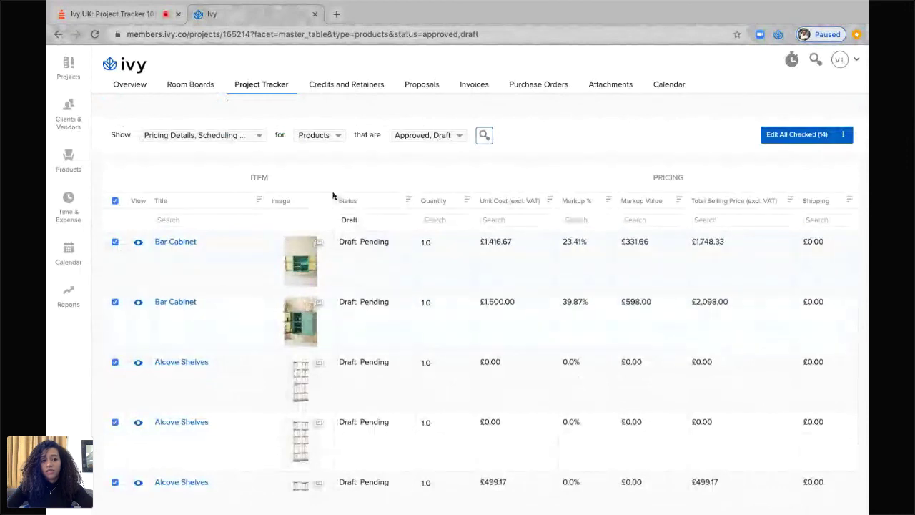
double_click(366, 220)
key(BackSpace)
Uncheck all products in the tracker.
click(252, 142)
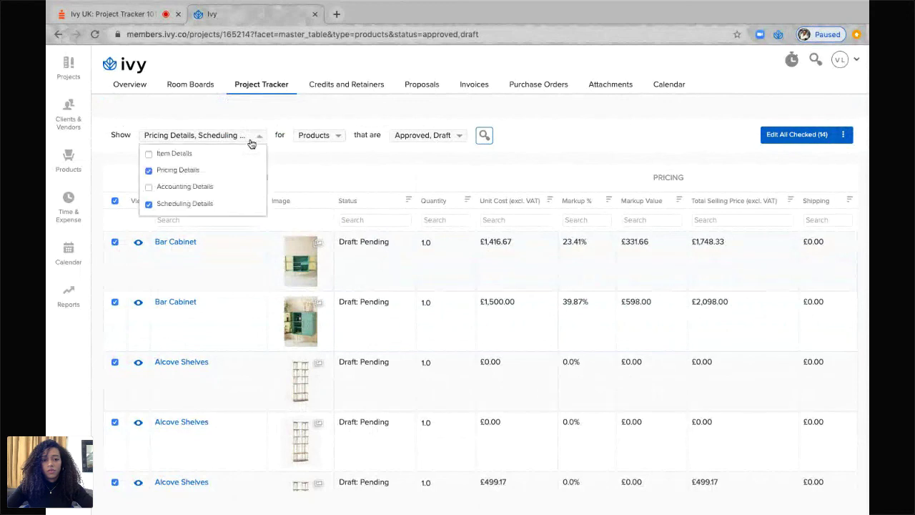
click(299, 164)
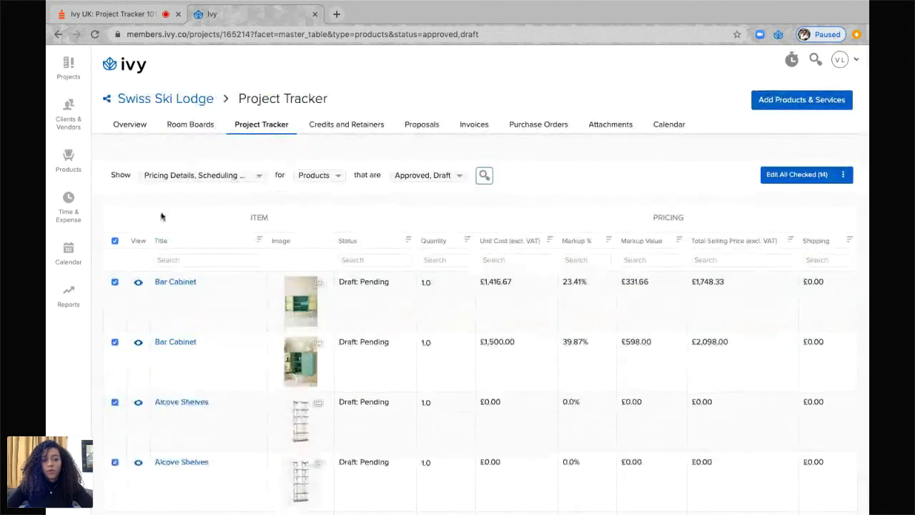
click(114, 241)
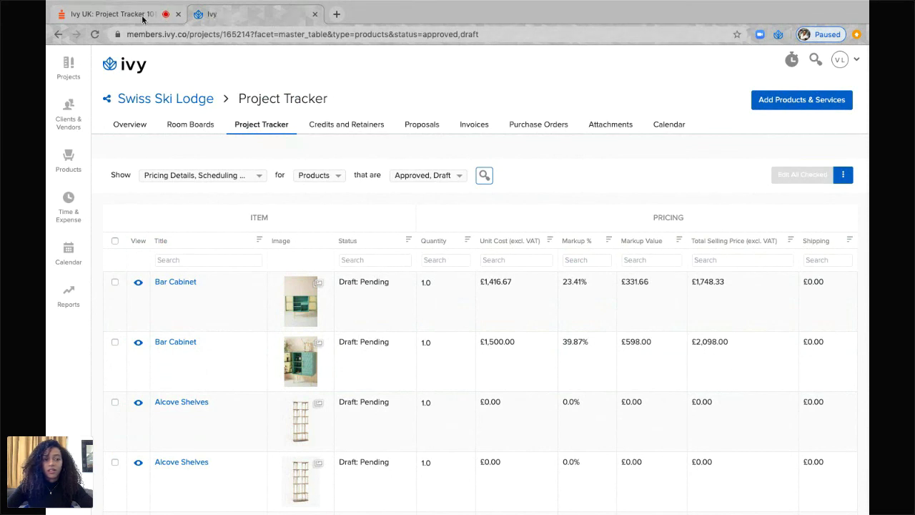
Return to the Crowdcast Ivy UK: Project Tracker 101 event tab.
click(142, 14)
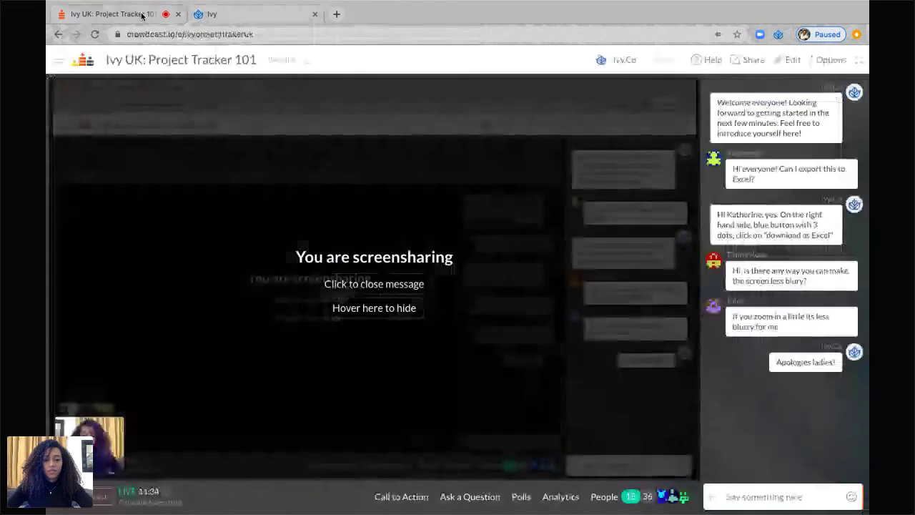